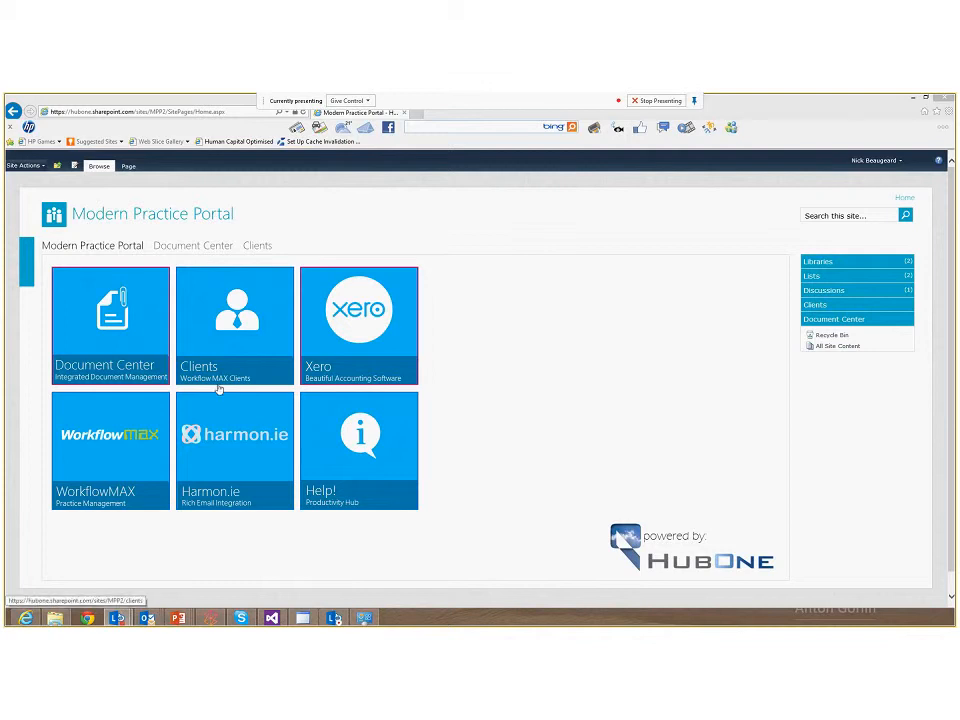
# Browse the Document Center's Clients folder down into A Squared Advisers and its 2012 folder
pyautogui.click(117, 312)
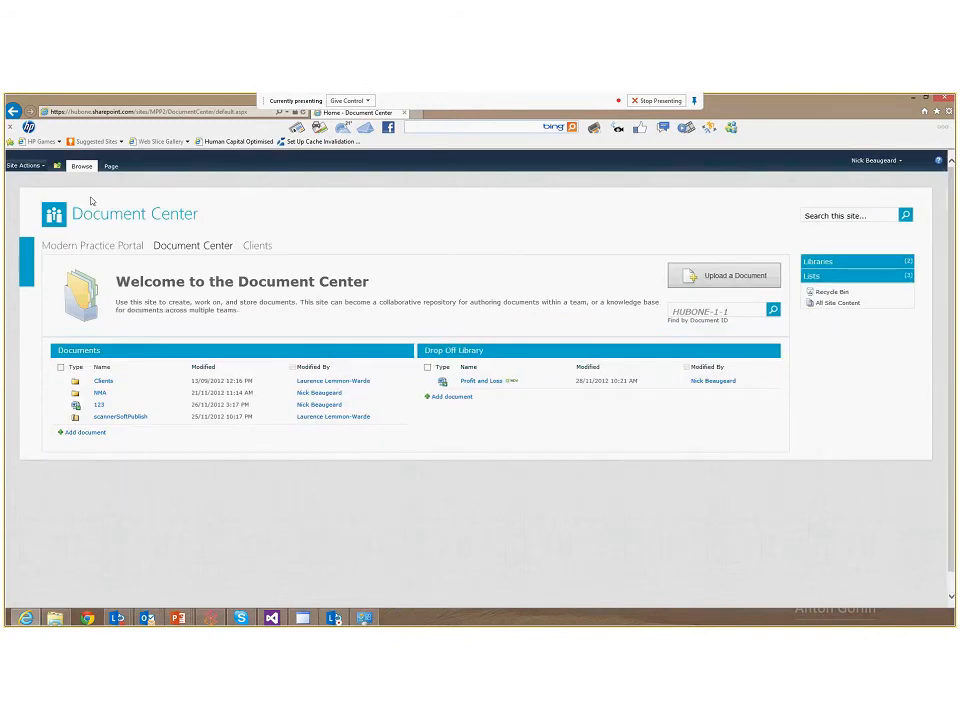
pyautogui.click(102, 382)
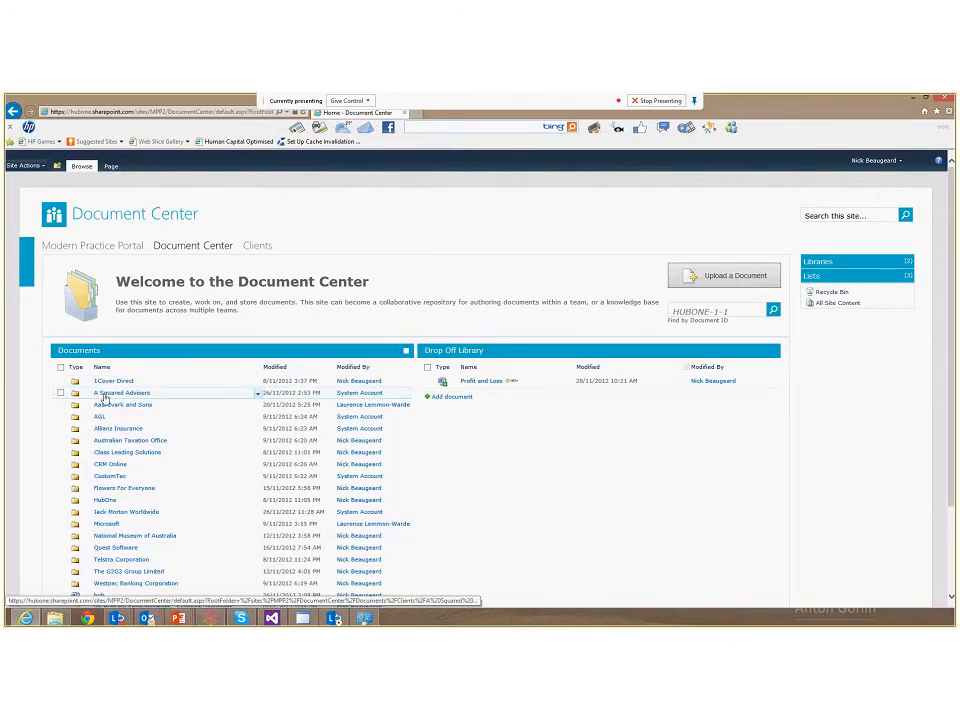
pyautogui.click(104, 394)
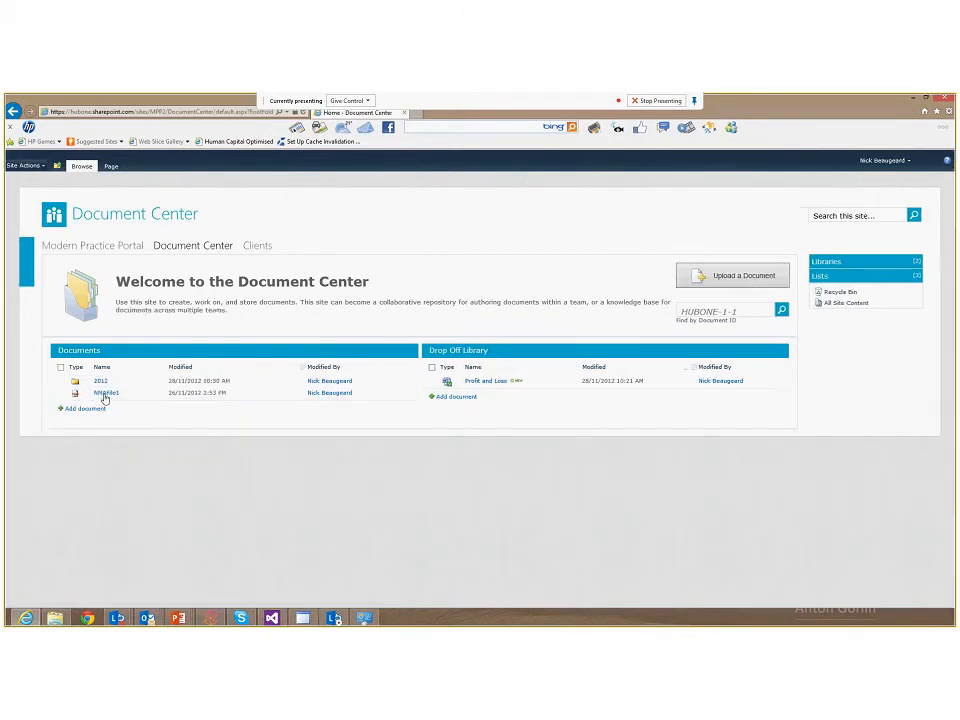
pyautogui.click(101, 383)
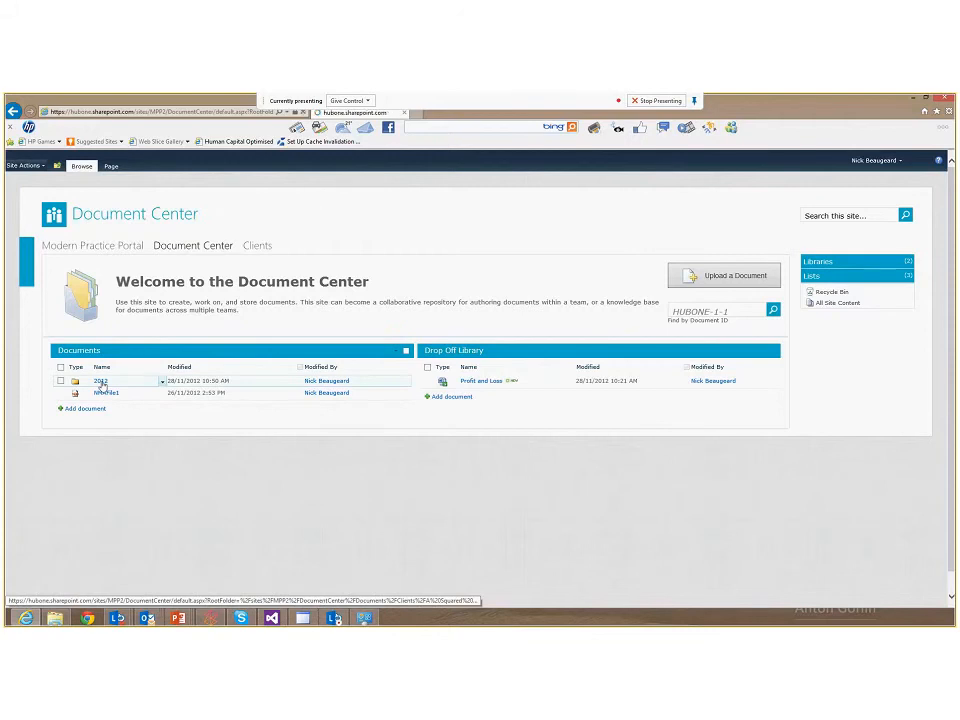
pyautogui.click(102, 383)
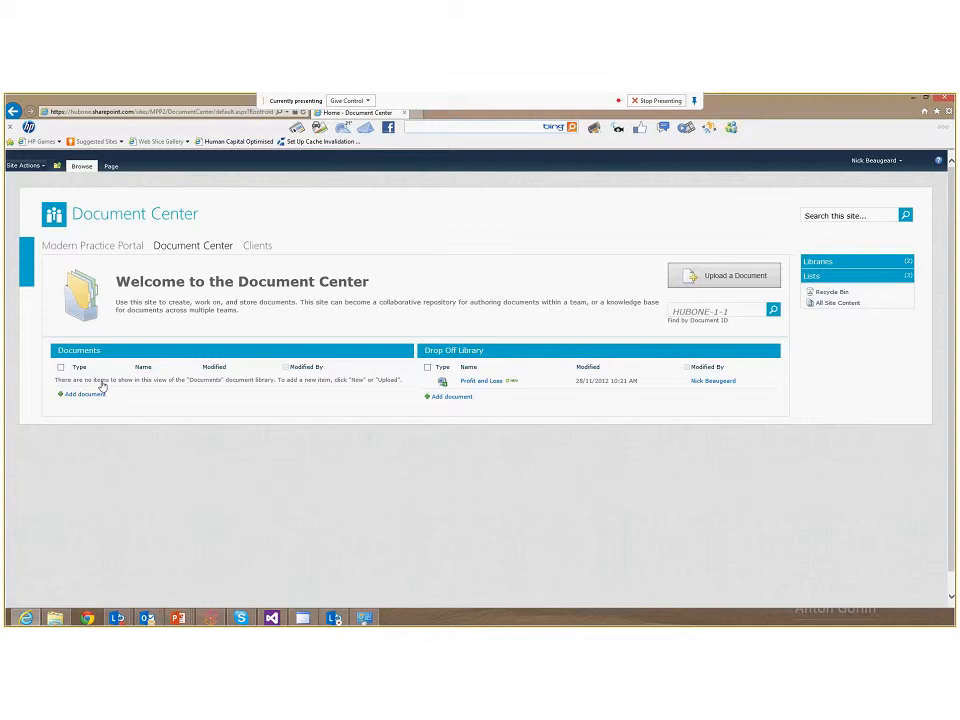
# Search the site for the client's account number
pyautogui.click(850, 212)
pyautogui.click(905, 217)
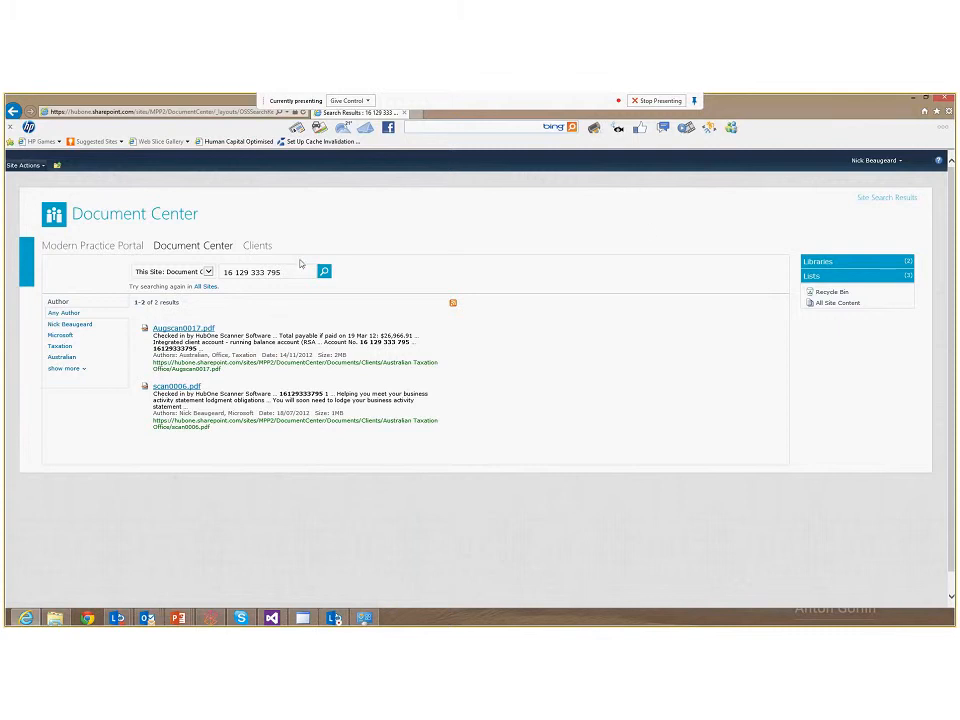
# Replace the search term with hansens and run the search again
pyautogui.moveTo(290, 272); pyautogui.dragTo(180, 266)
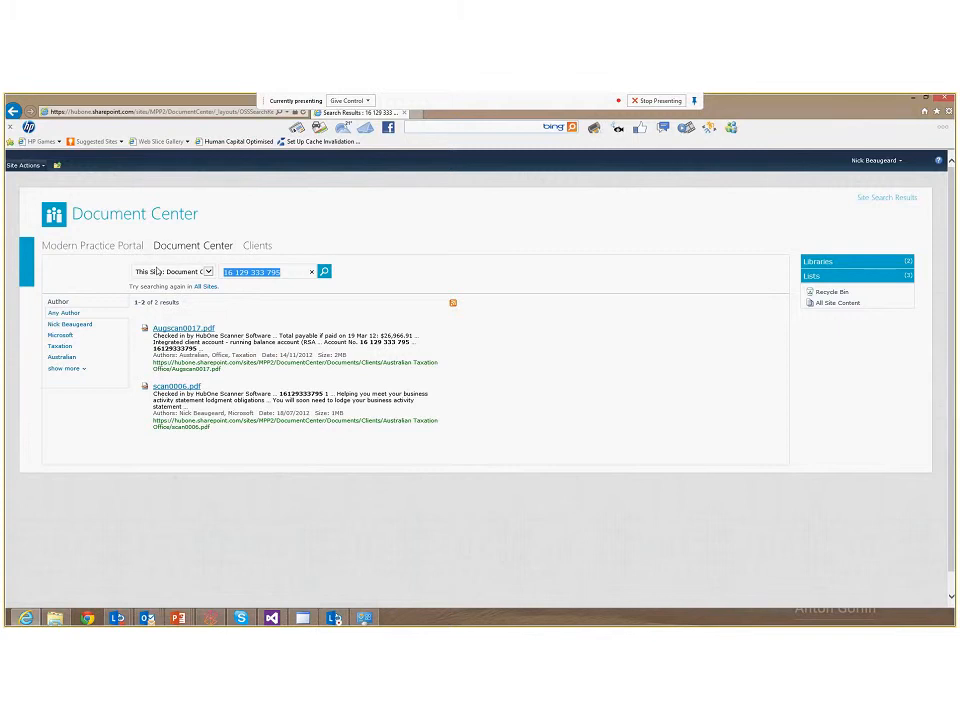
pyautogui.write('hansens')
pyautogui.press('Return')
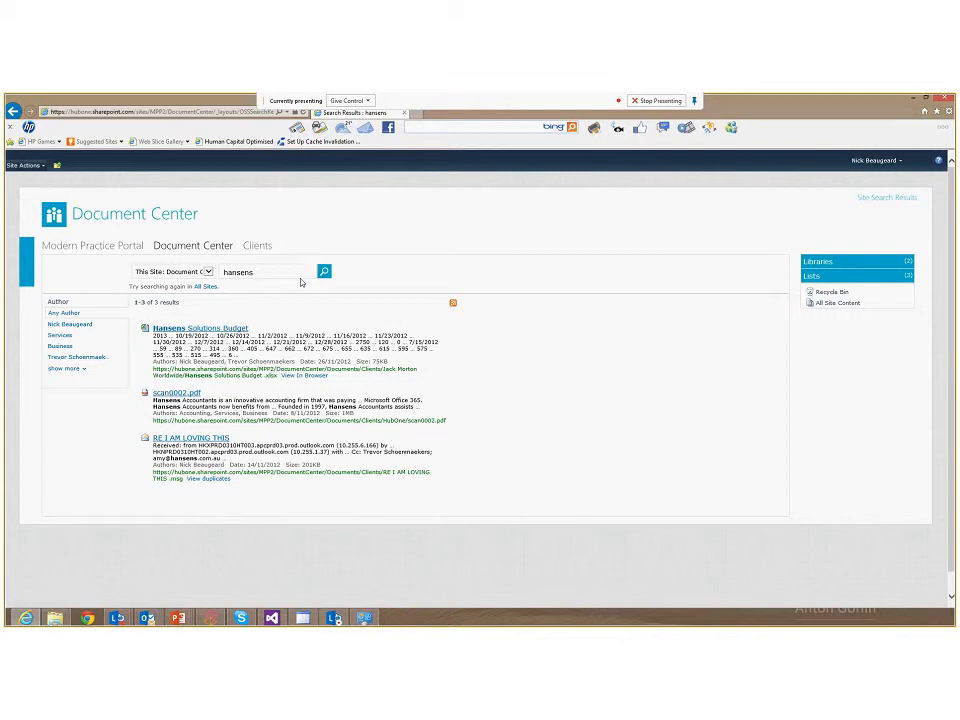
# Return to the Document Center home and browse the list of client folders
pyautogui.click(193, 245)
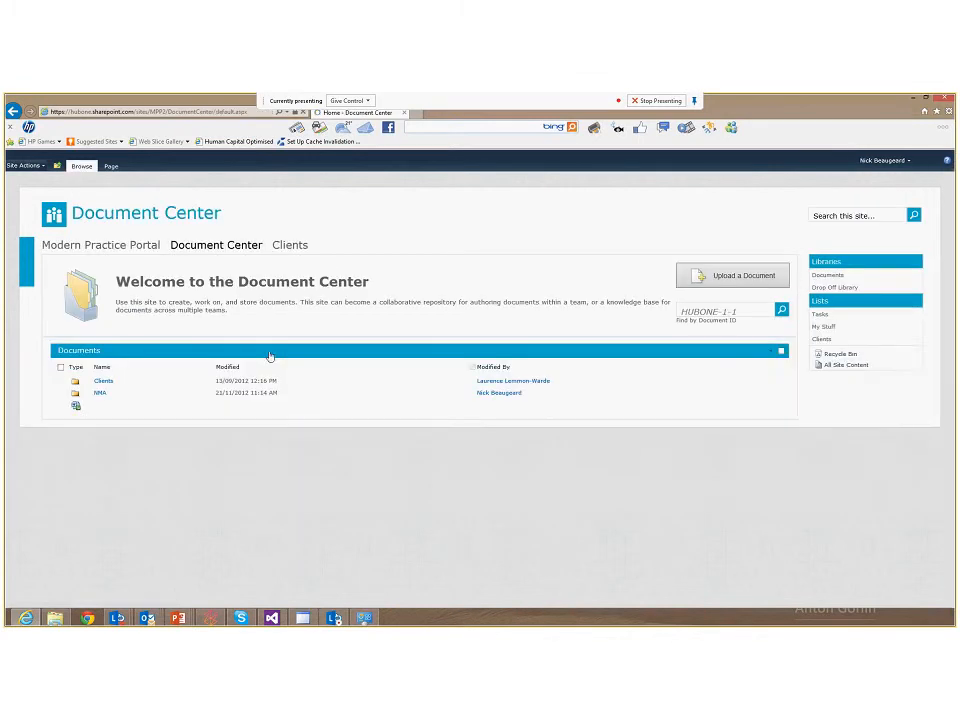
pyautogui.click(106, 381)
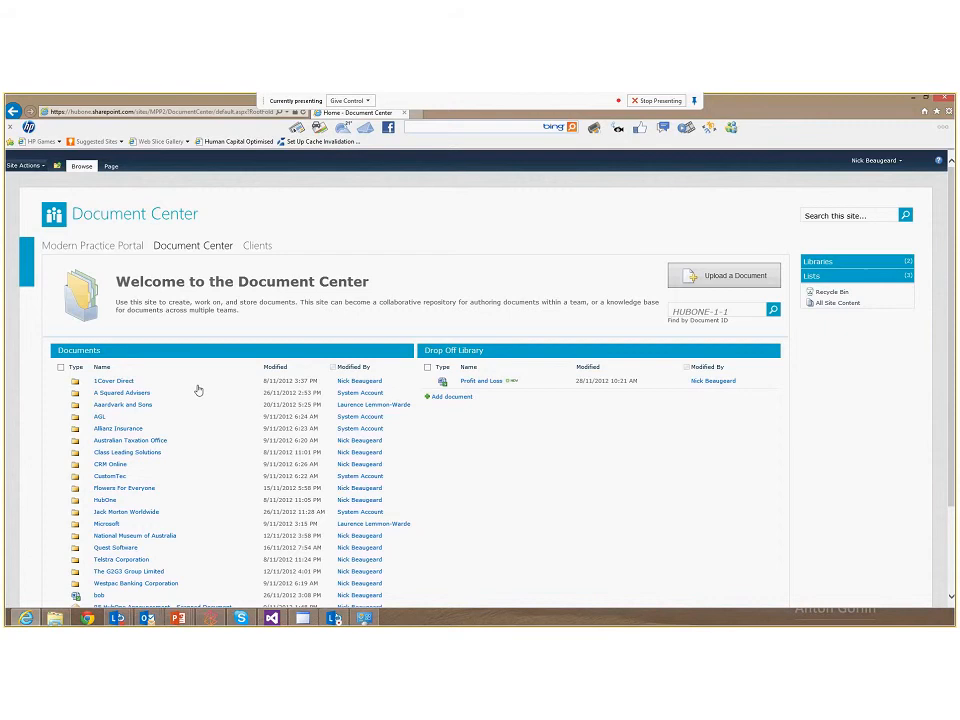
pyautogui.scroll(-2, 198, 390)
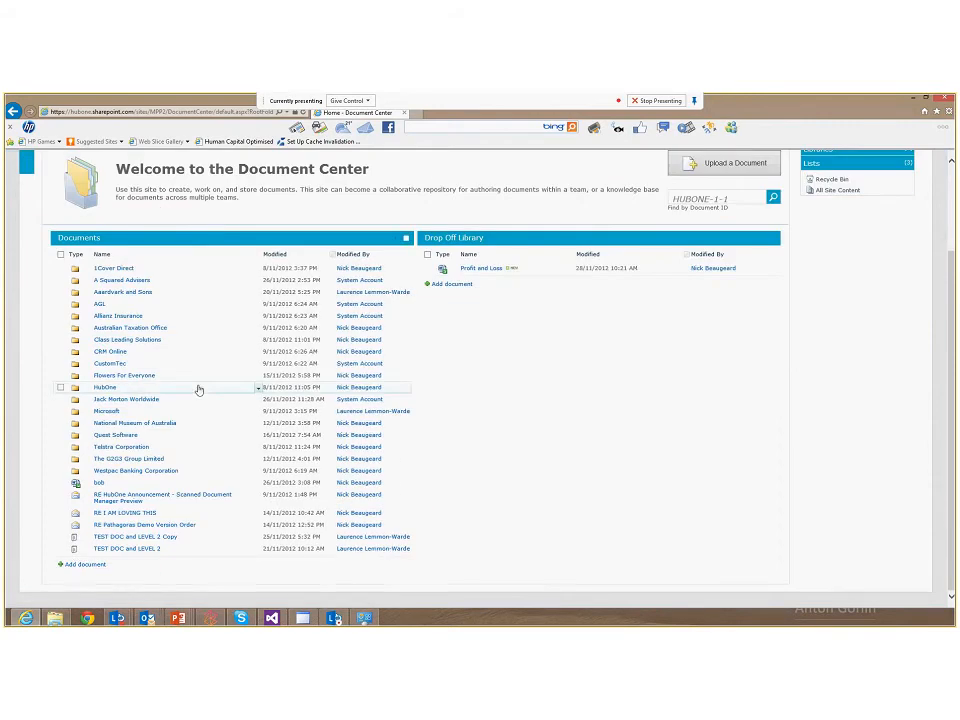
pyautogui.scroll(2, 240, 390)
# Search the Document Center site for AGL
pyautogui.click(824, 215)
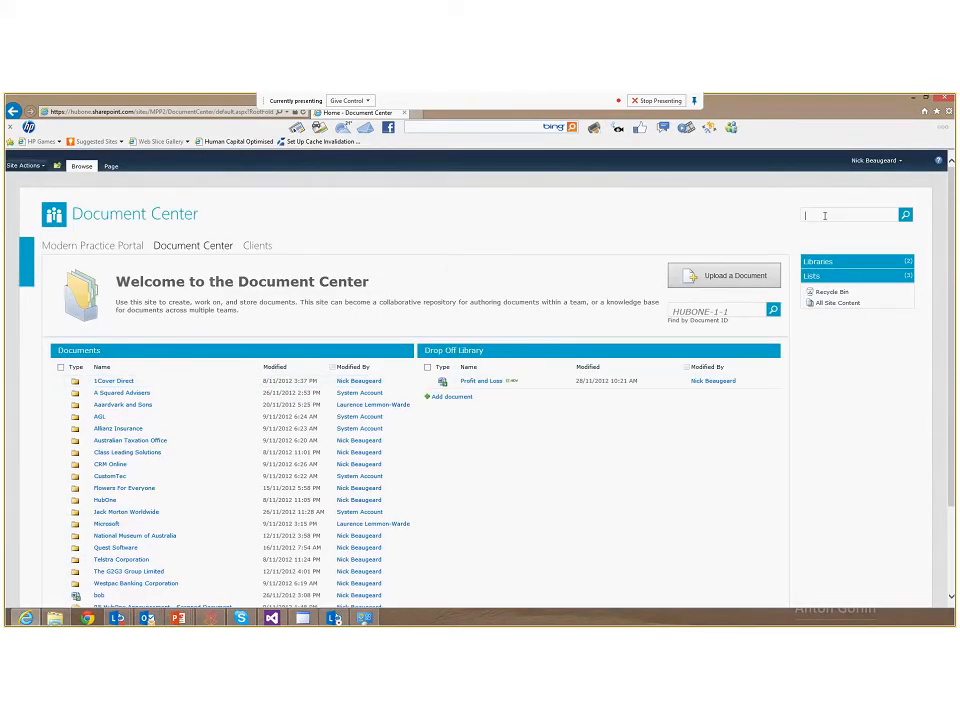
pyautogui.write('AGL')
pyautogui.press('Return')
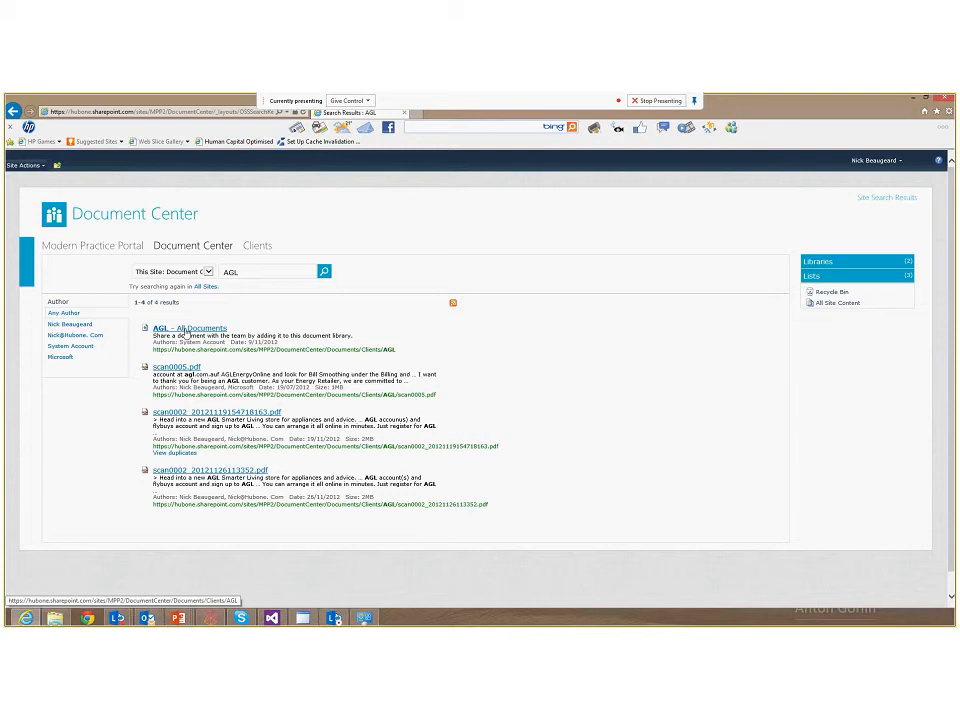
# Open the AGL document library result and expand its Client Document Type key filter options
pyautogui.click(185, 333)
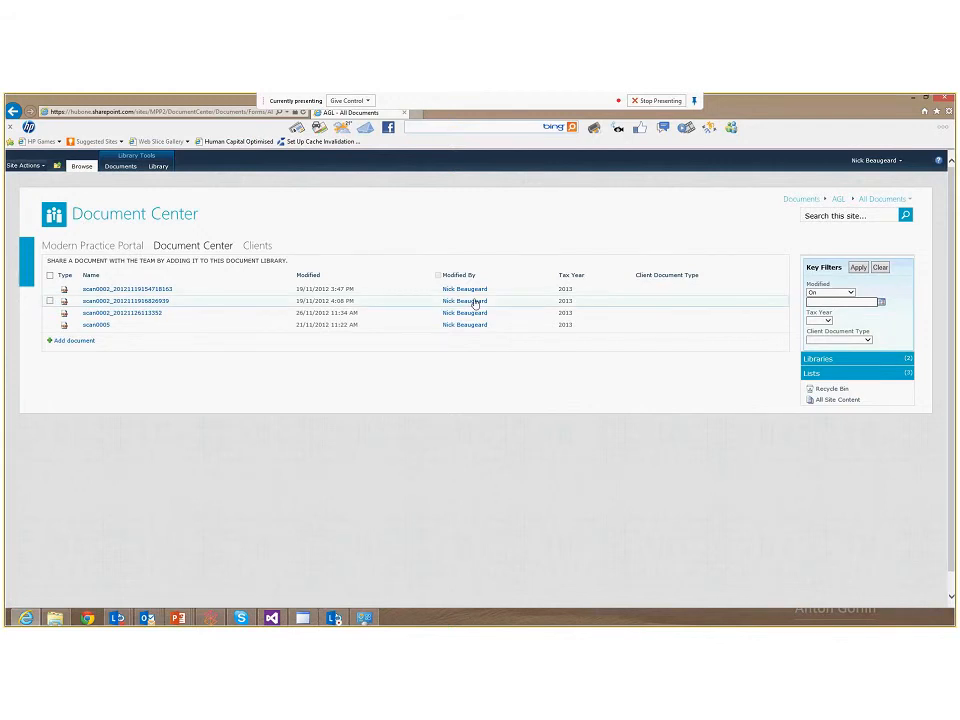
pyautogui.click(867, 341)
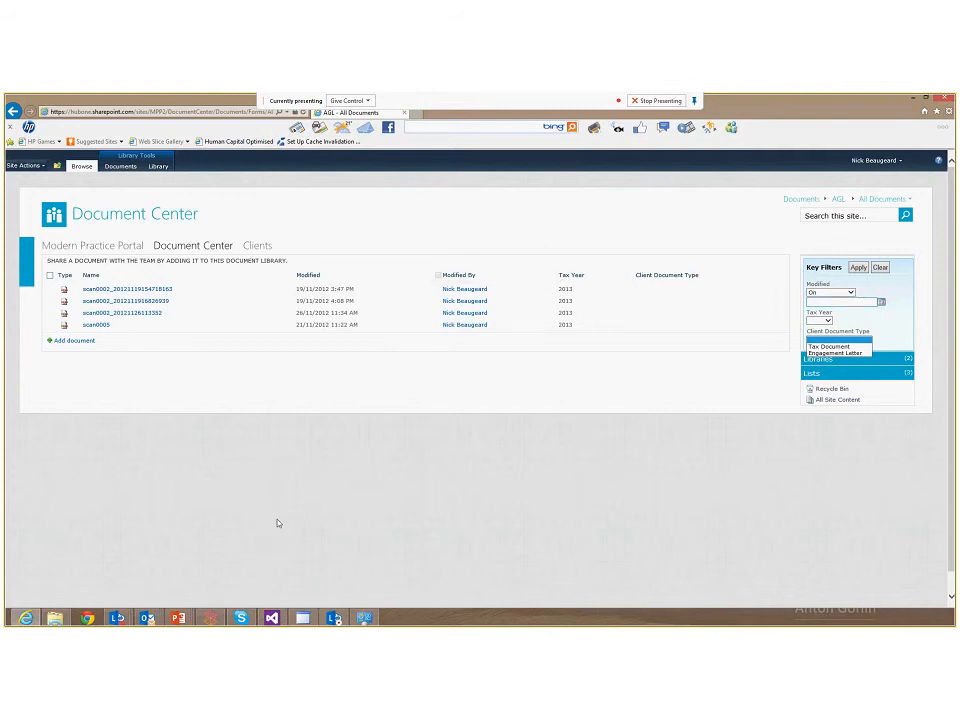
pyautogui.moveTo(148, 618)
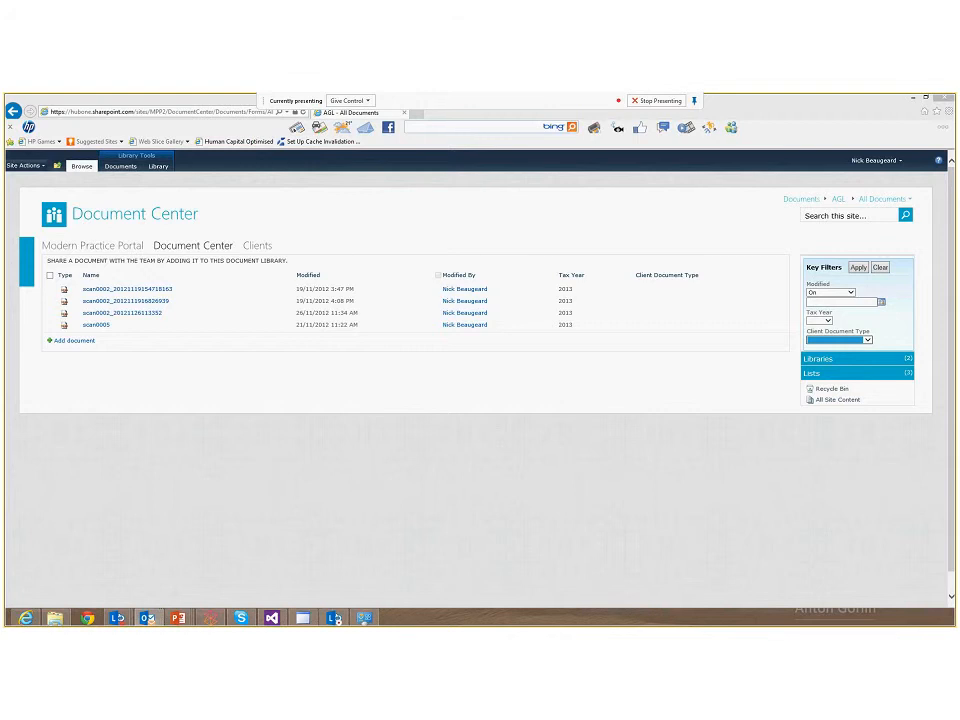
# Switch to Outlook and maximize its window
pyautogui.hotkey('alt', 'Tab')
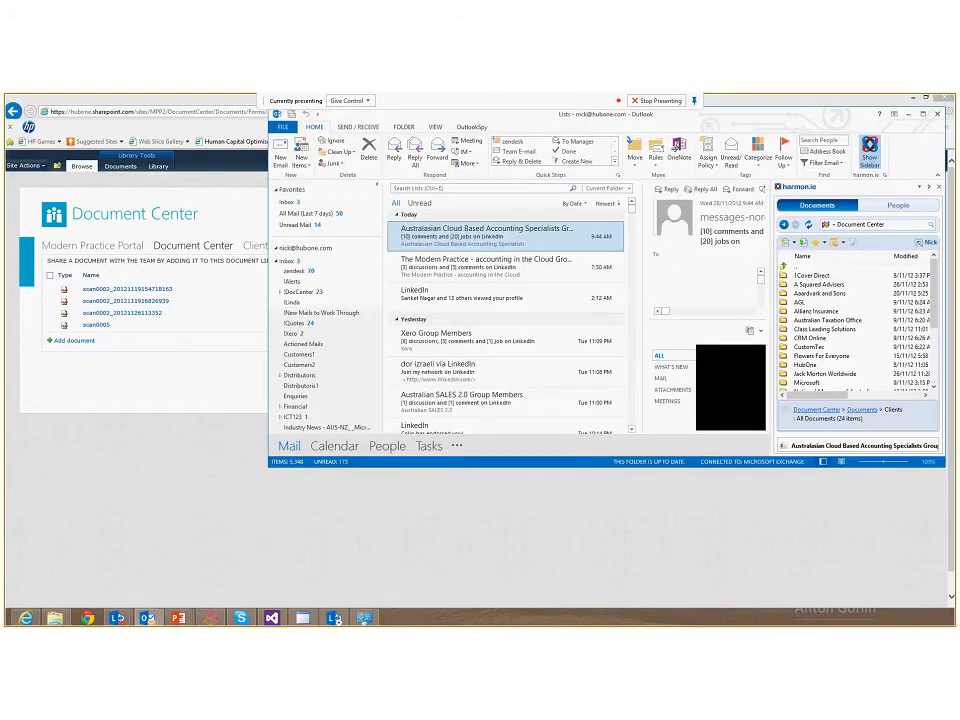
pyautogui.moveTo(382, 113); pyautogui.dragTo(382, 97)
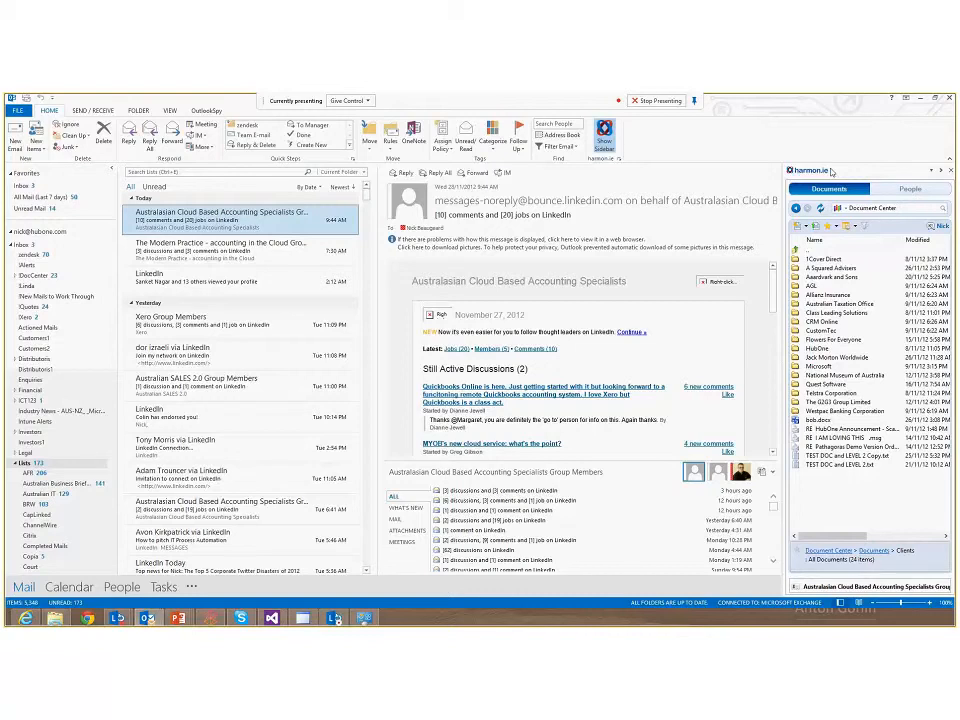
# Search the Document Center in the harmon.ie sidebar for AGL
pyautogui.click(908, 208)
pyautogui.write('AGL')
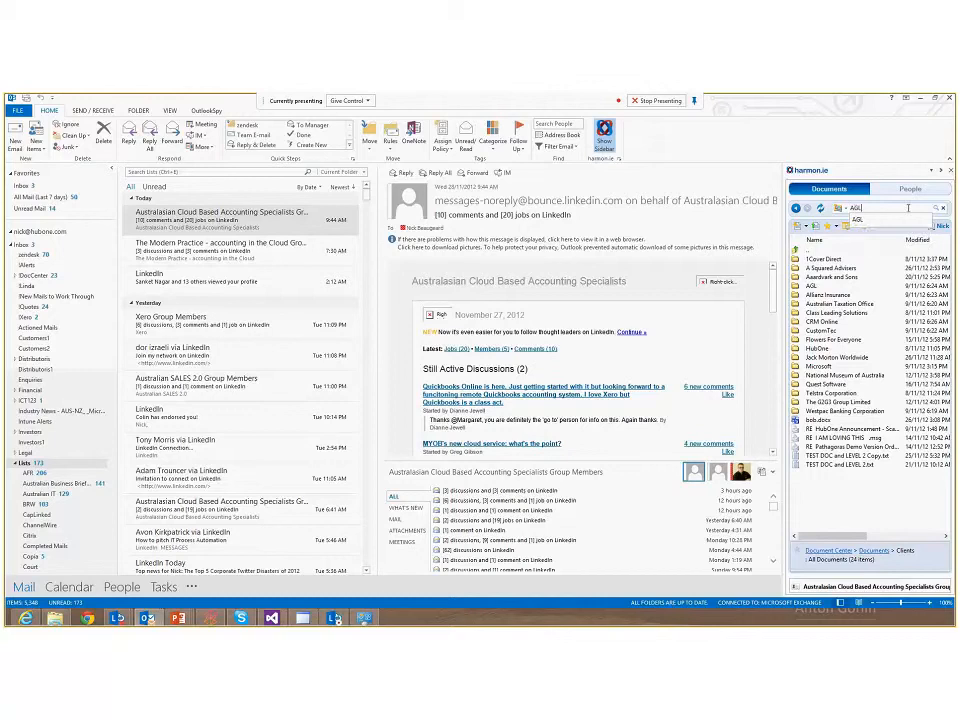
pyautogui.press('Return')
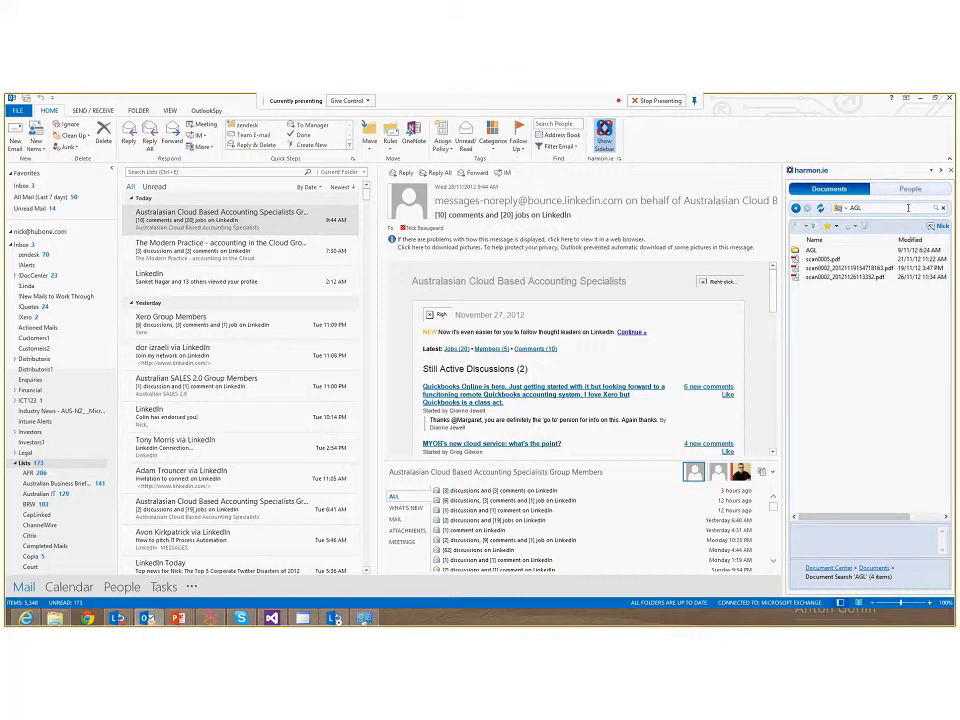
# Show the version history of scan0005.pdf in the harmon.ie sidebar
pyautogui.click(864, 260)
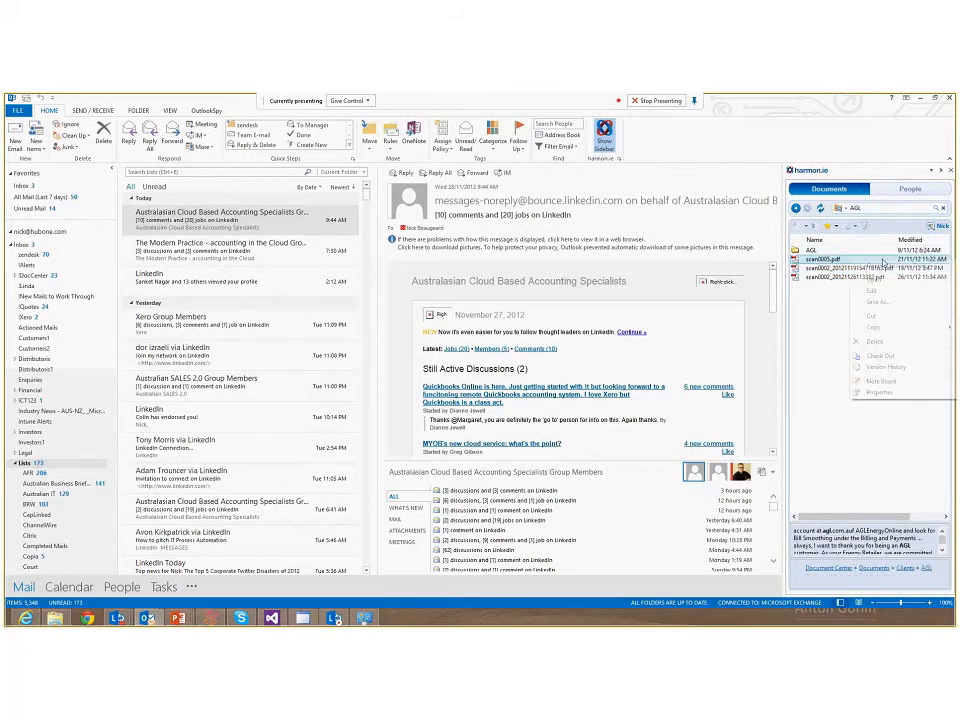
pyautogui.rightClick(864, 260)
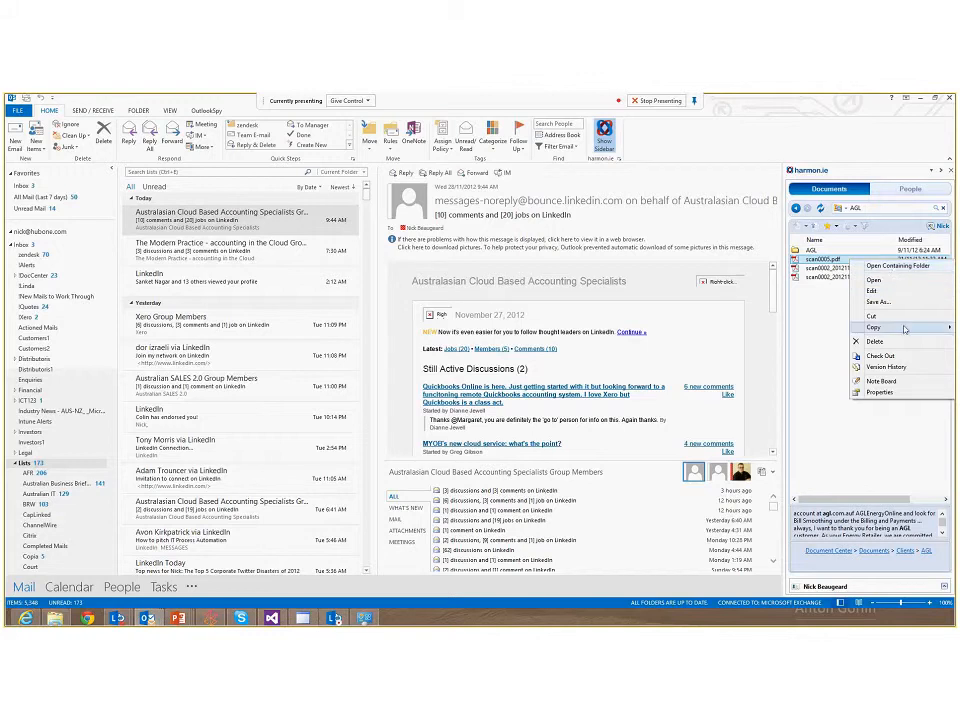
pyautogui.click(904, 370)
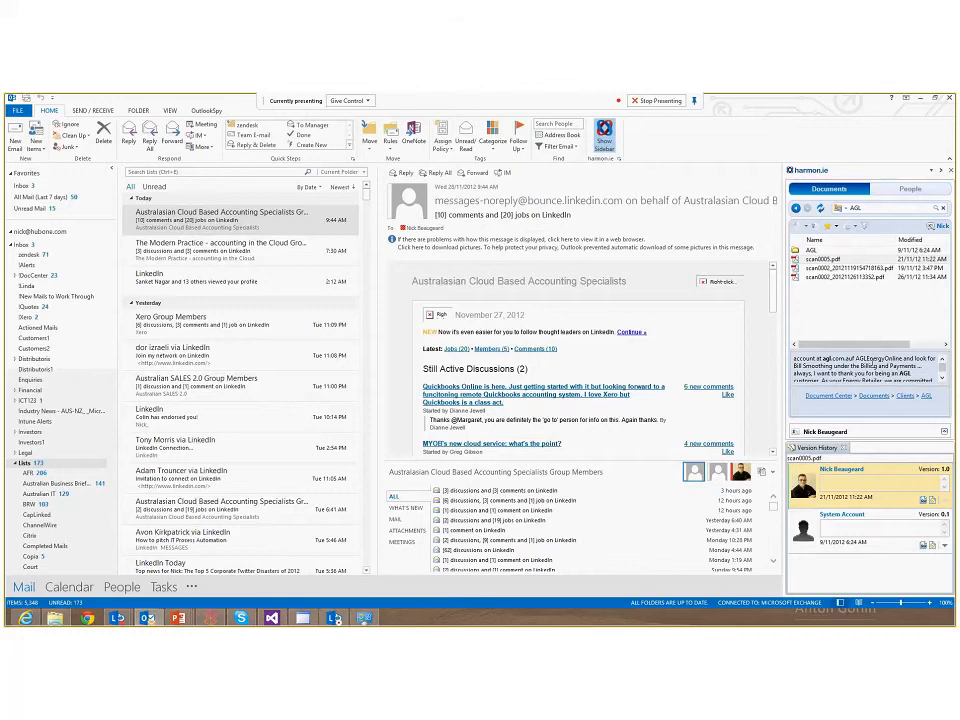
# Browse in the sidebar up to Clients, then into A Squared Advisers and its 2012 folder
pyautogui.doubleClick(812, 250)
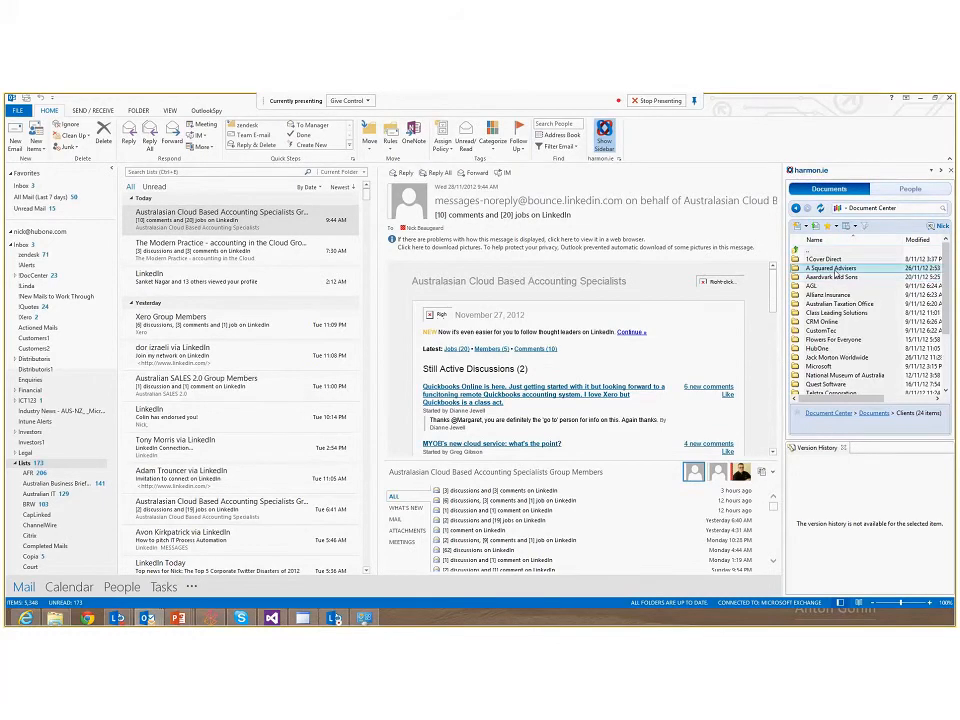
pyautogui.doubleClick(817, 268)
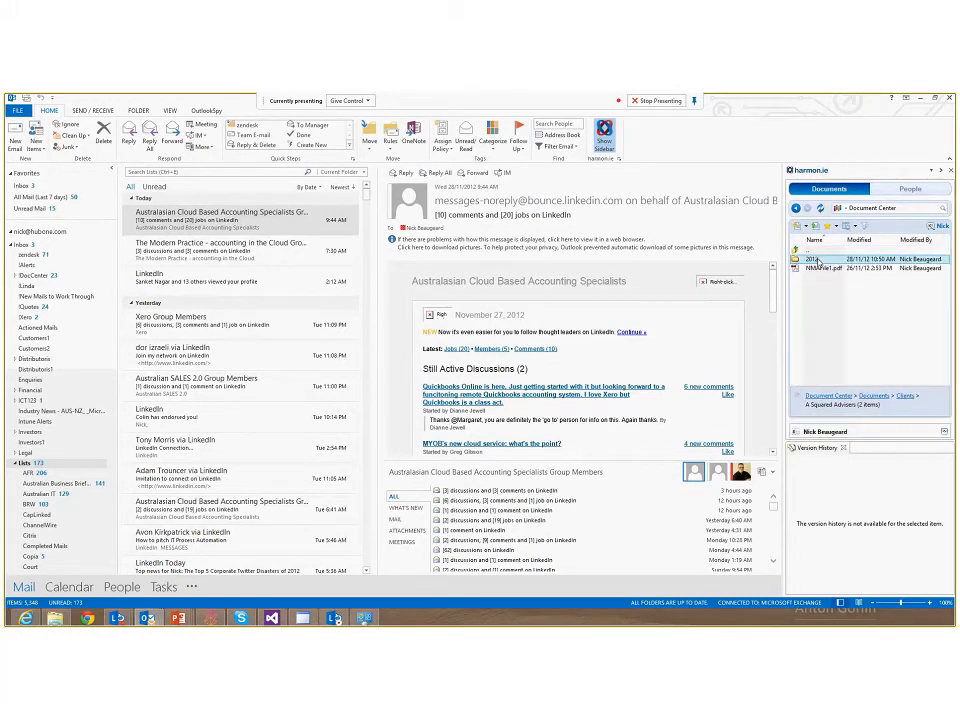
pyautogui.doubleClick(817, 260)
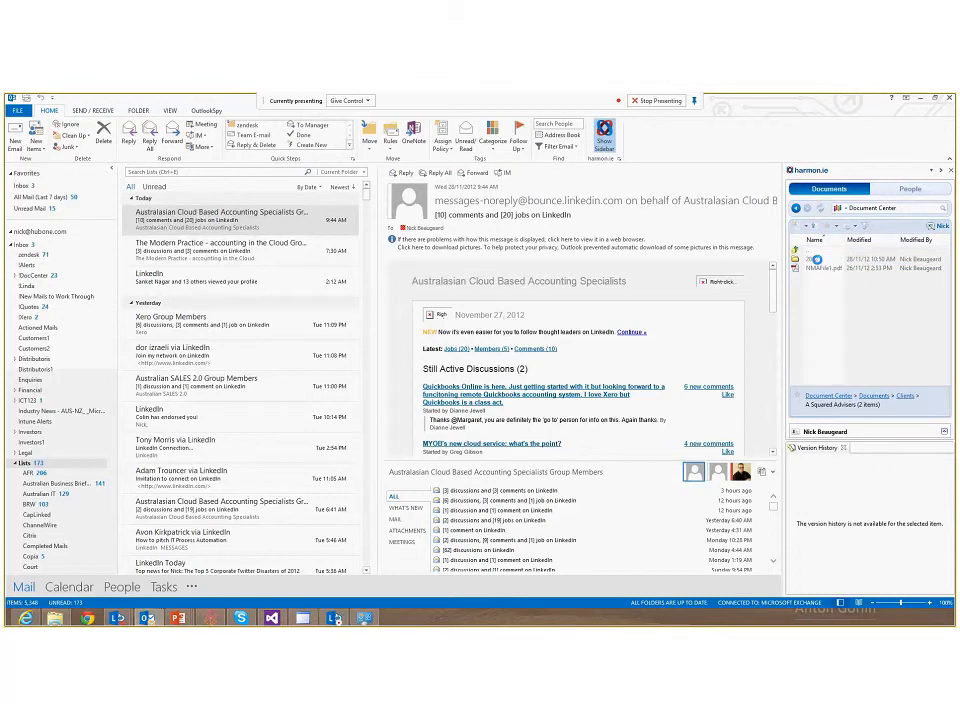
# Search the harmon.ie sidebar for hansens
pyautogui.click(917, 208)
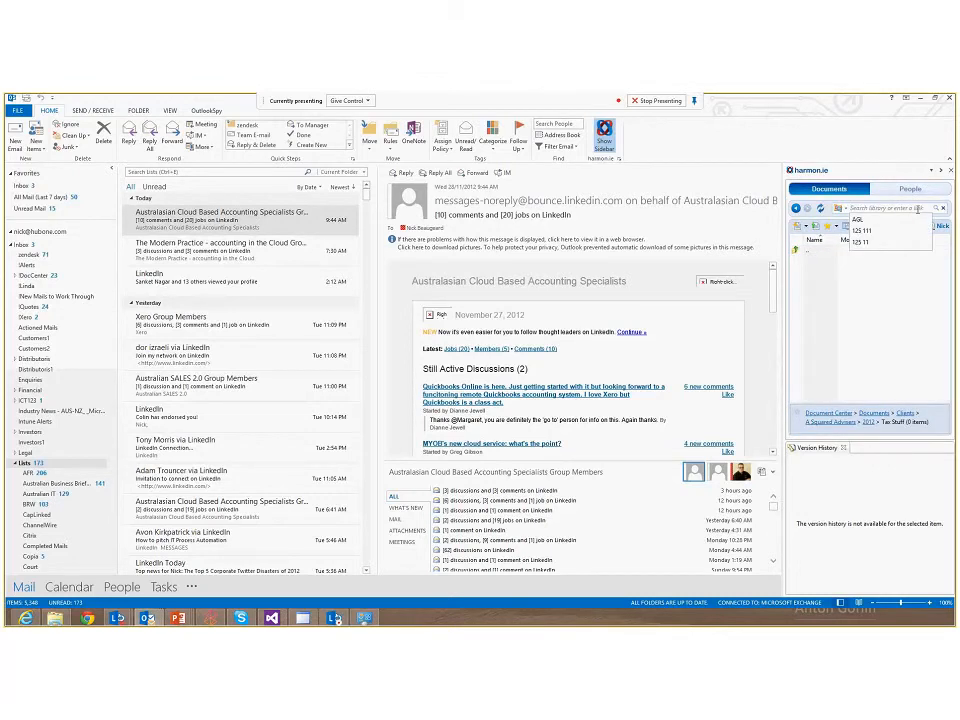
pyautogui.write('harc')
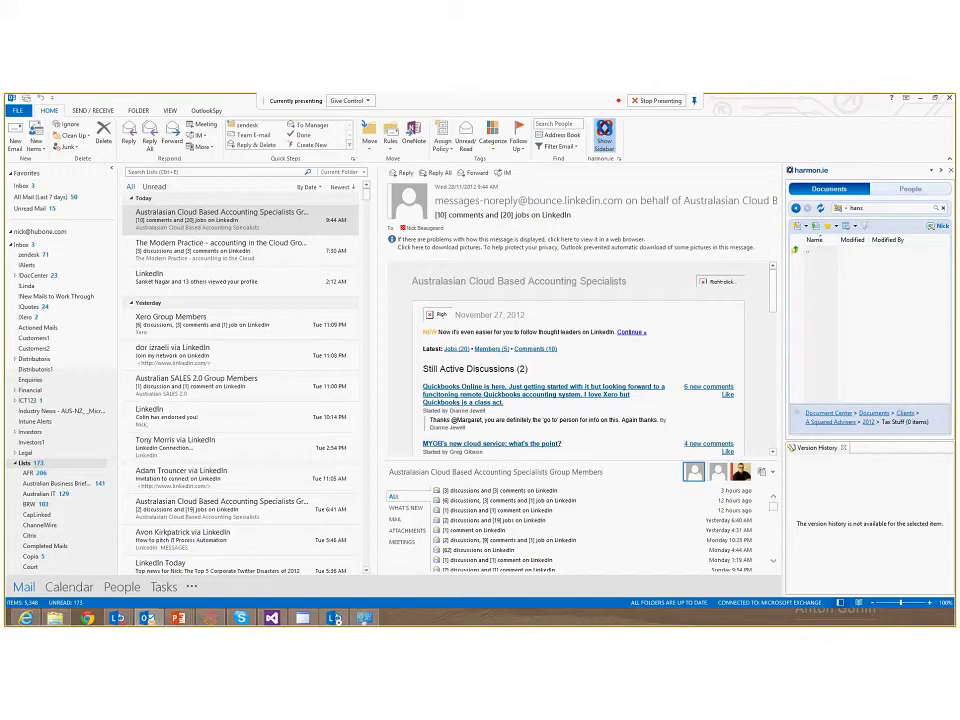
pyautogui.write('ens')
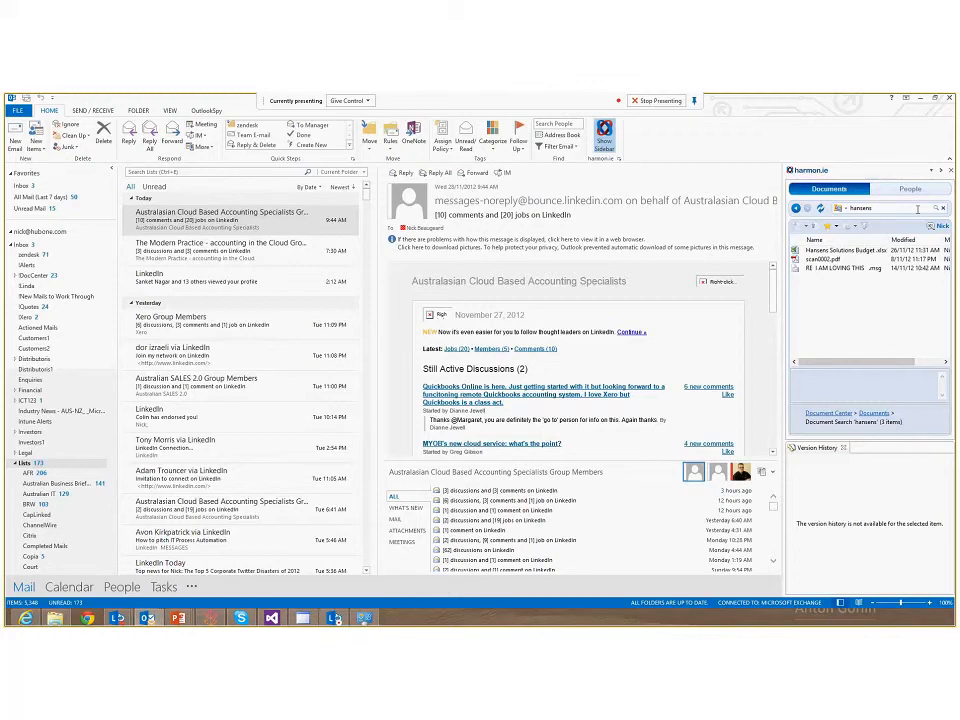
# Open the containing folder of scan0002.pdf from the search results
pyautogui.rightClick(830, 259)
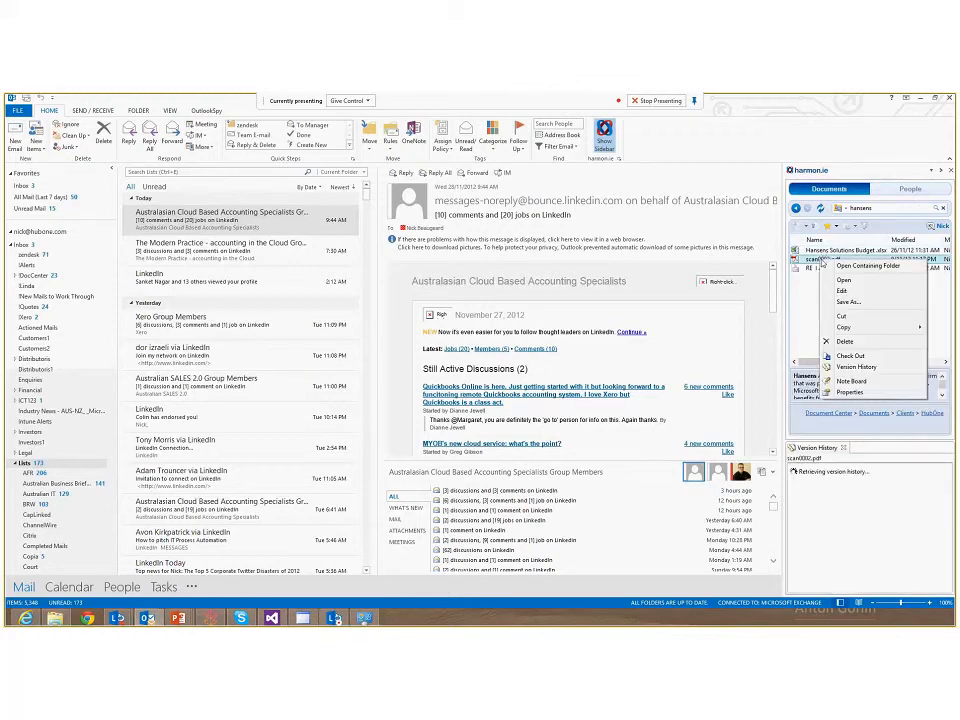
pyautogui.click(872, 268)
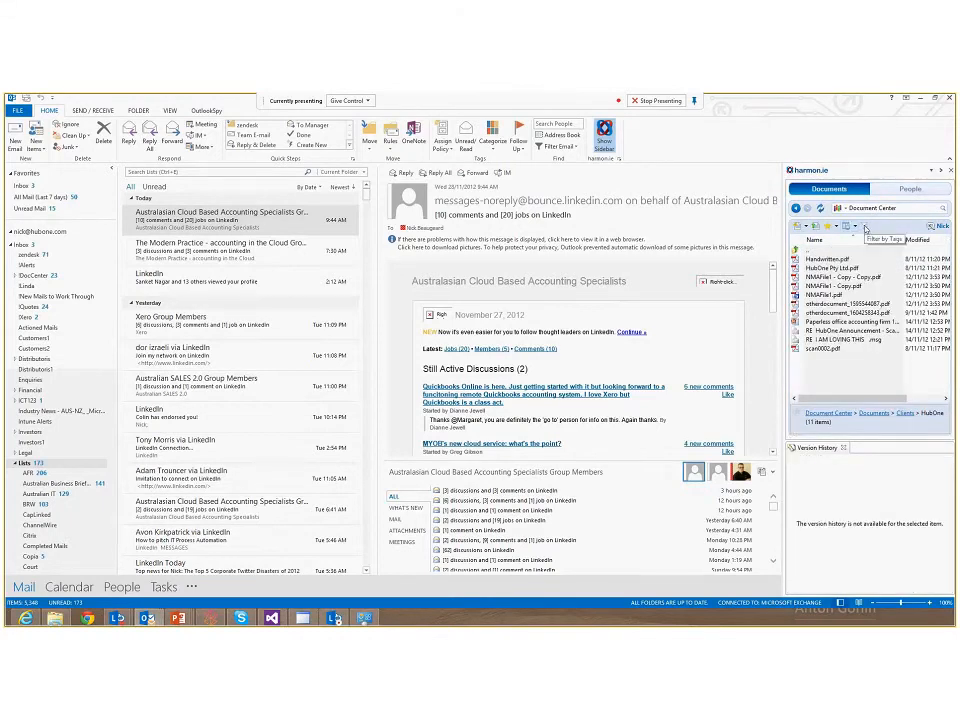
# Add the Clients > HubOne folder as a favorite, following folder updates
pyautogui.click(855, 227)
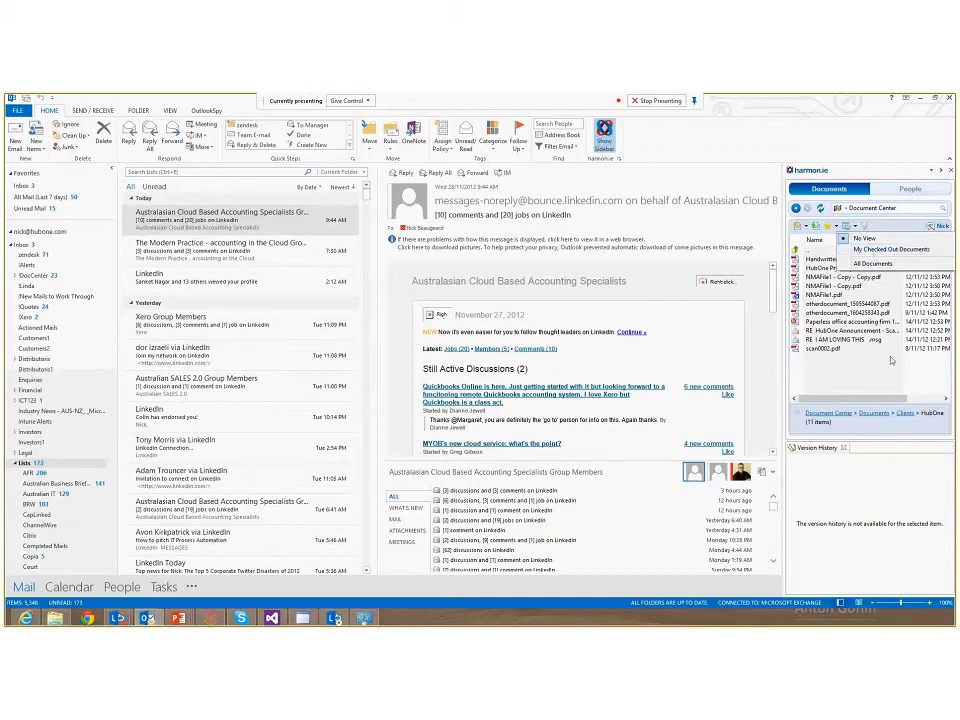
pyautogui.click(836, 227)
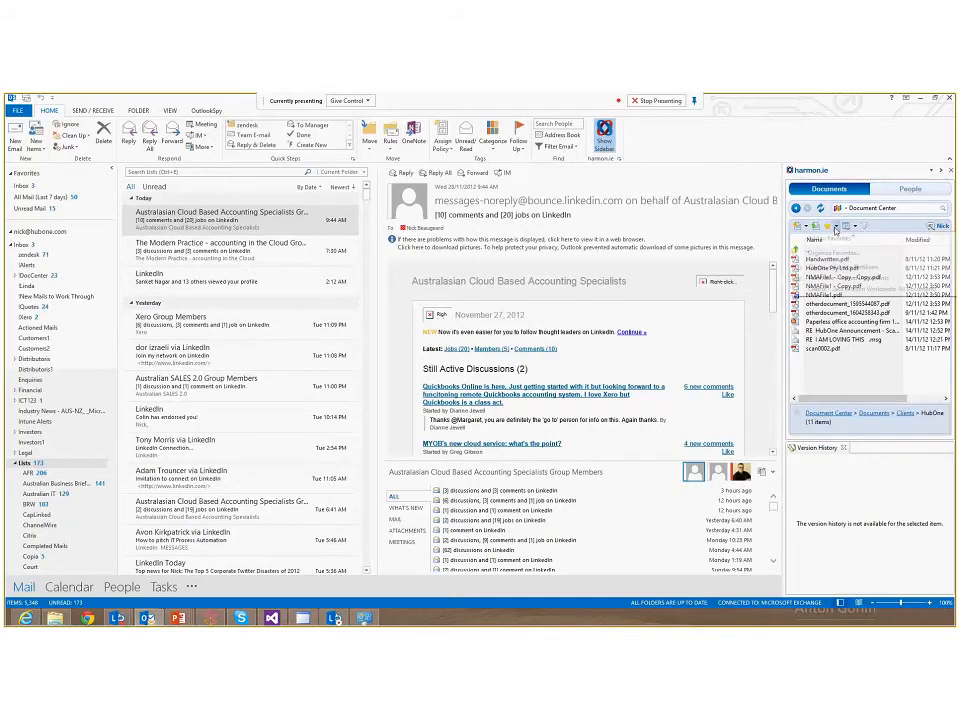
pyautogui.click(817, 251)
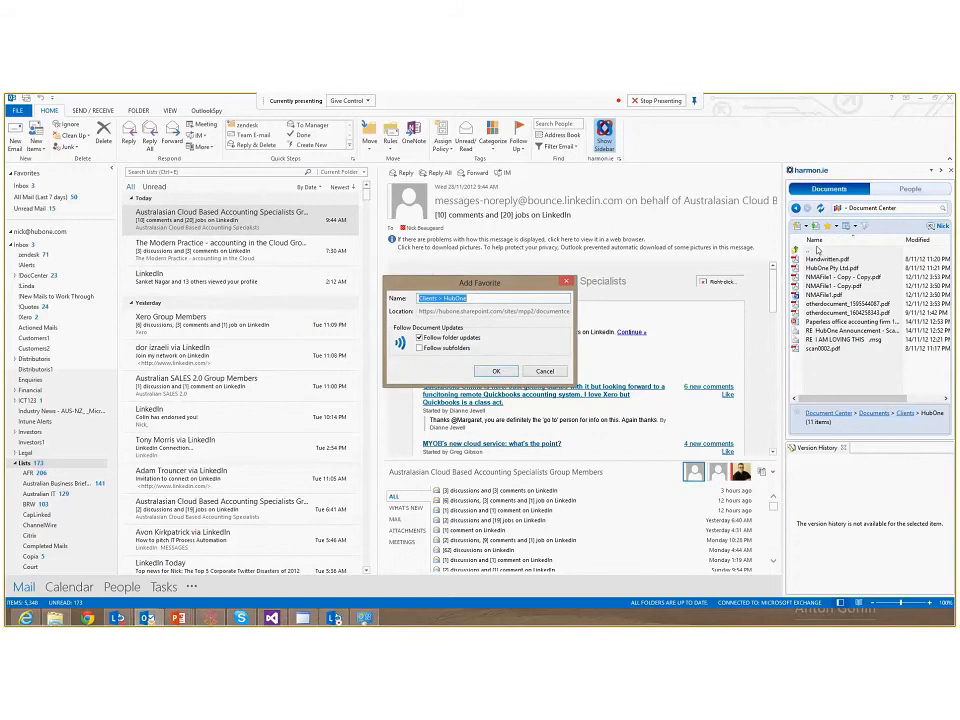
pyautogui.click(494, 371)
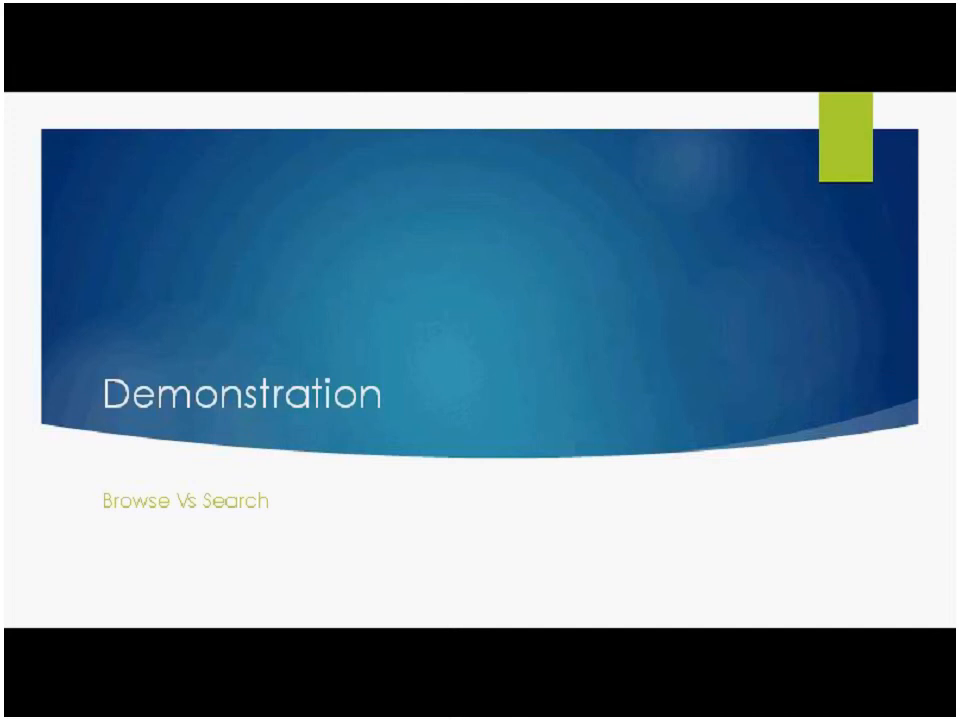
pyautogui.press('Right')
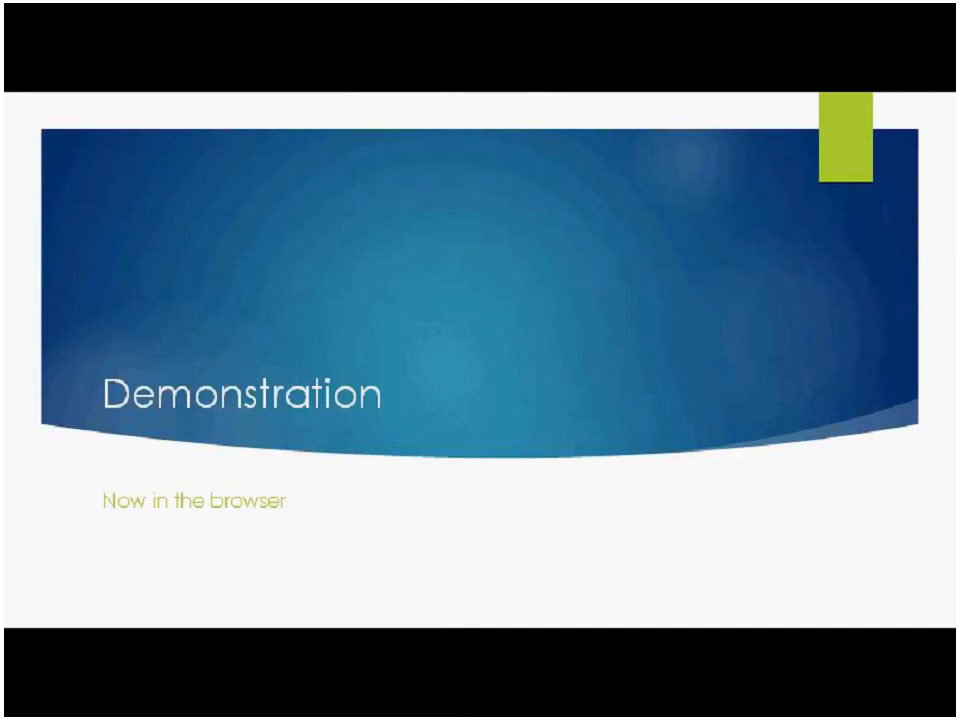
pyautogui.press('Right')
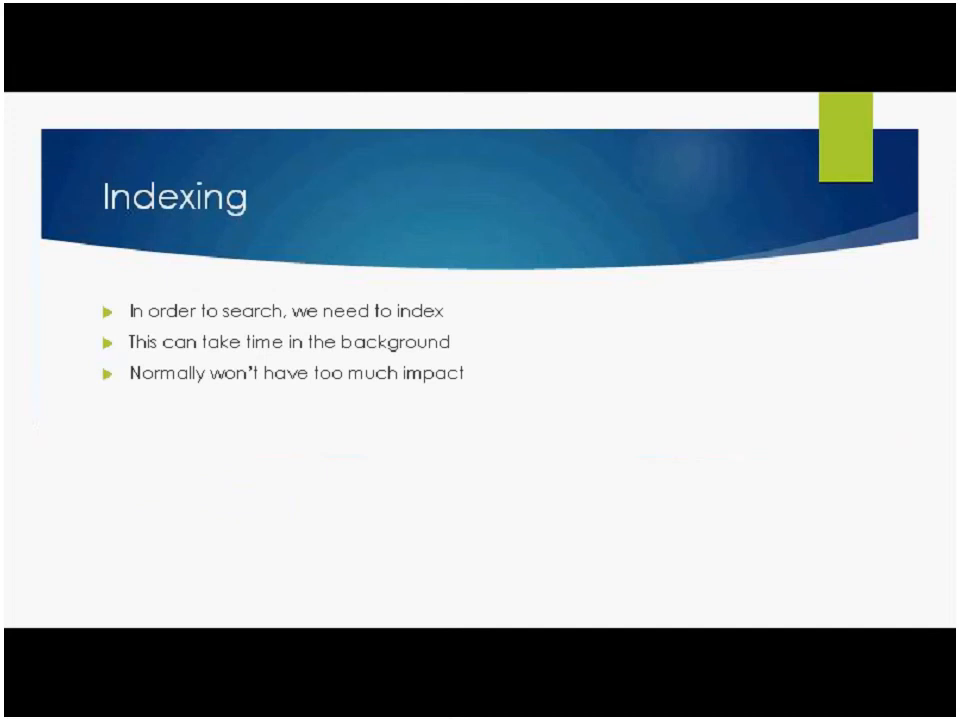
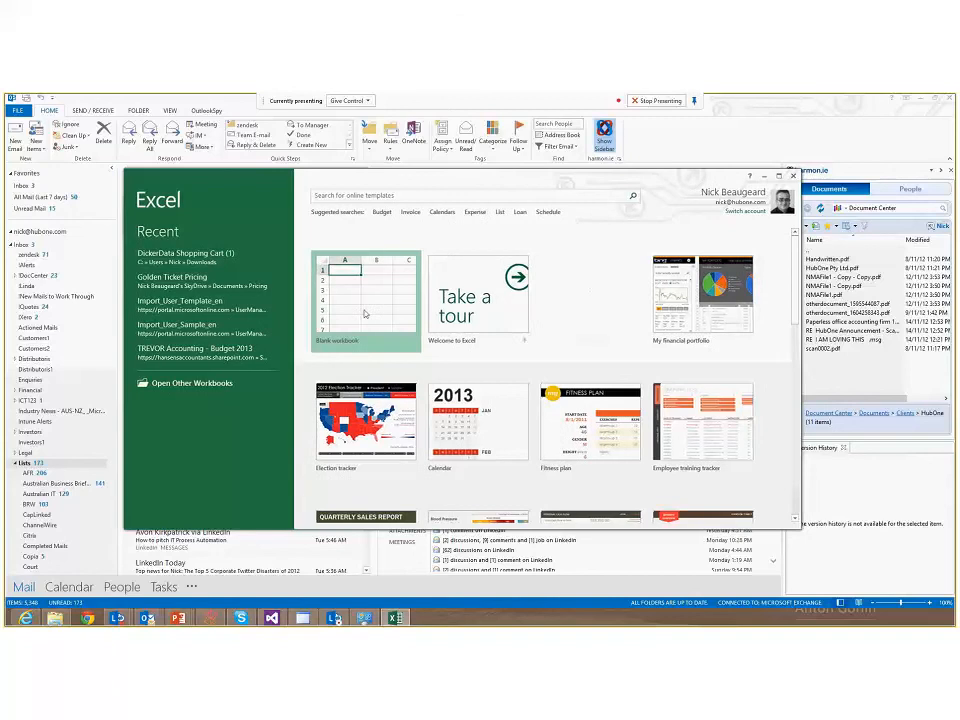
# Create a blank Excel workbook and enter the heading My Frenemies in cell A1
pyautogui.click(365, 314)
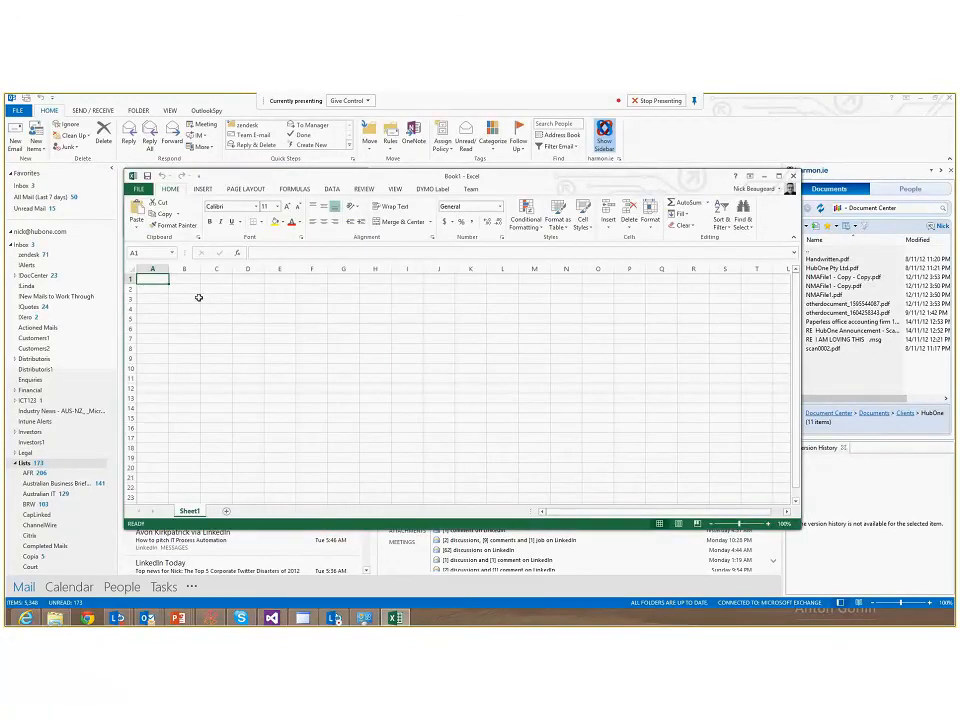
pyautogui.write('My Frenemi')
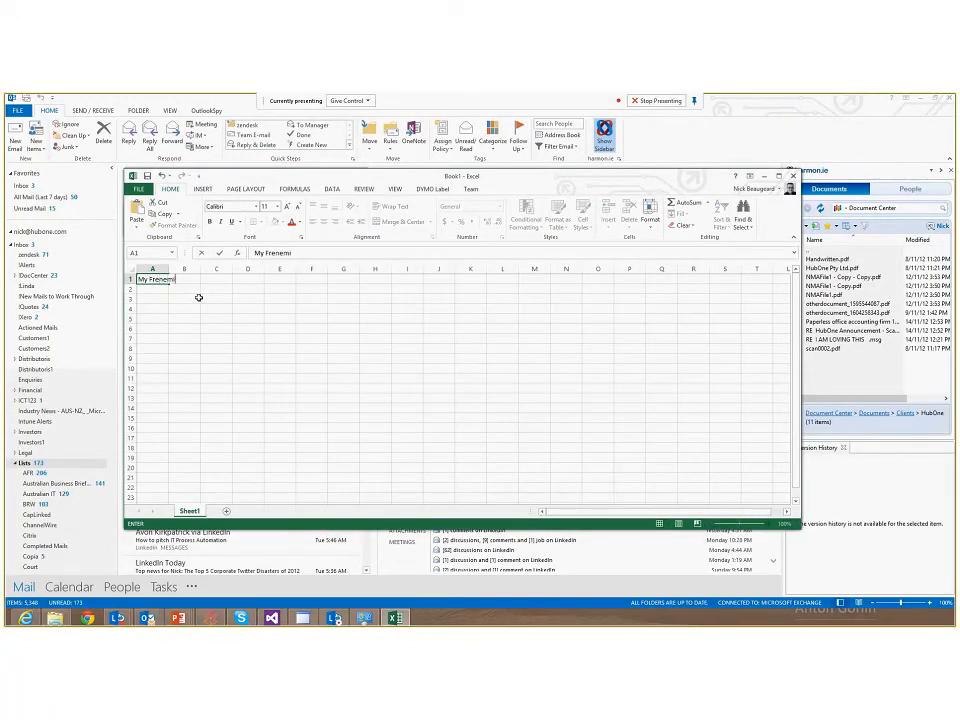
pyautogui.write('es')
pyautogui.press('Return')
pyautogui.press('Return')
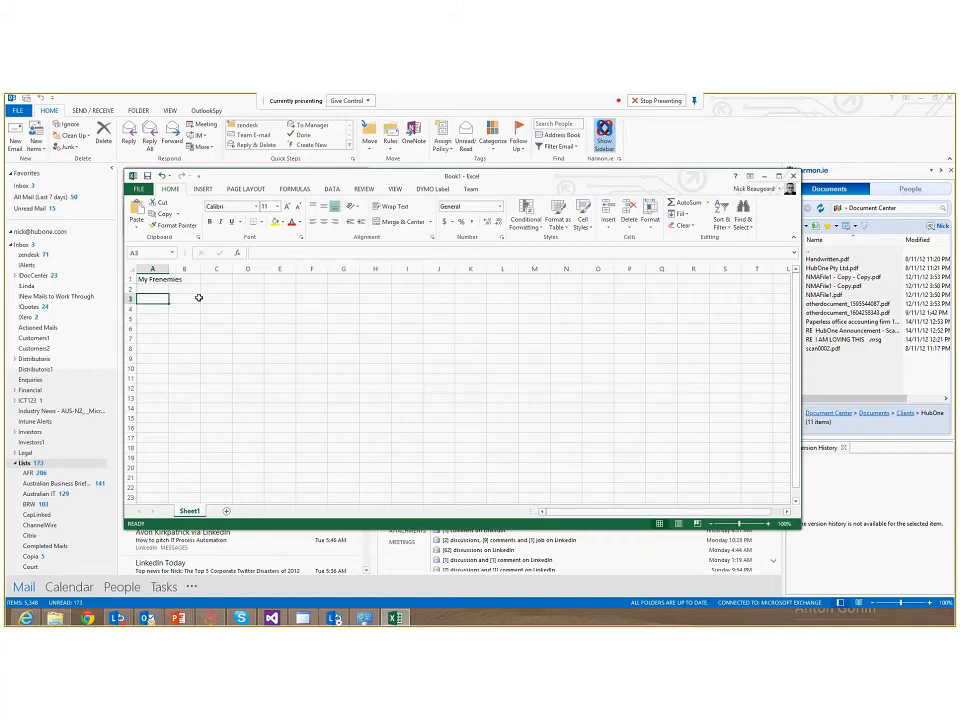
# List the names Jane, Tom and Alec in column A below the heading
pyautogui.write('Jane')
pyautogui.press('Return')
pyautogui.write('J')
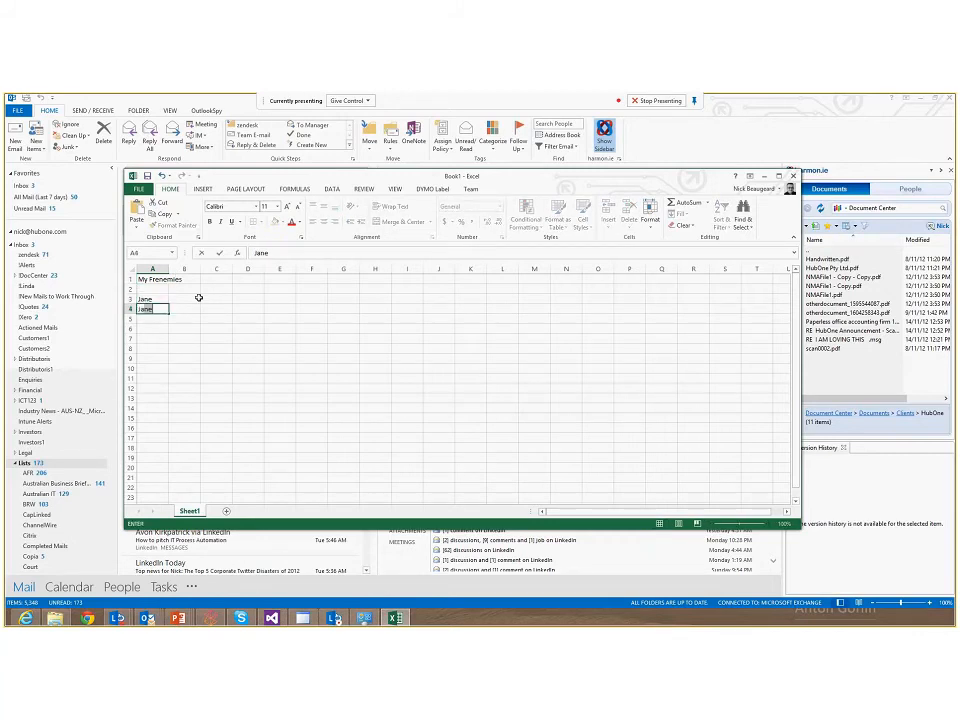
pyautogui.press('BackSpace')
pyautogui.press('BackSpace')
pyautogui.write('Tom')
pyautogui.press('Return')
pyautogui.write('Ale')
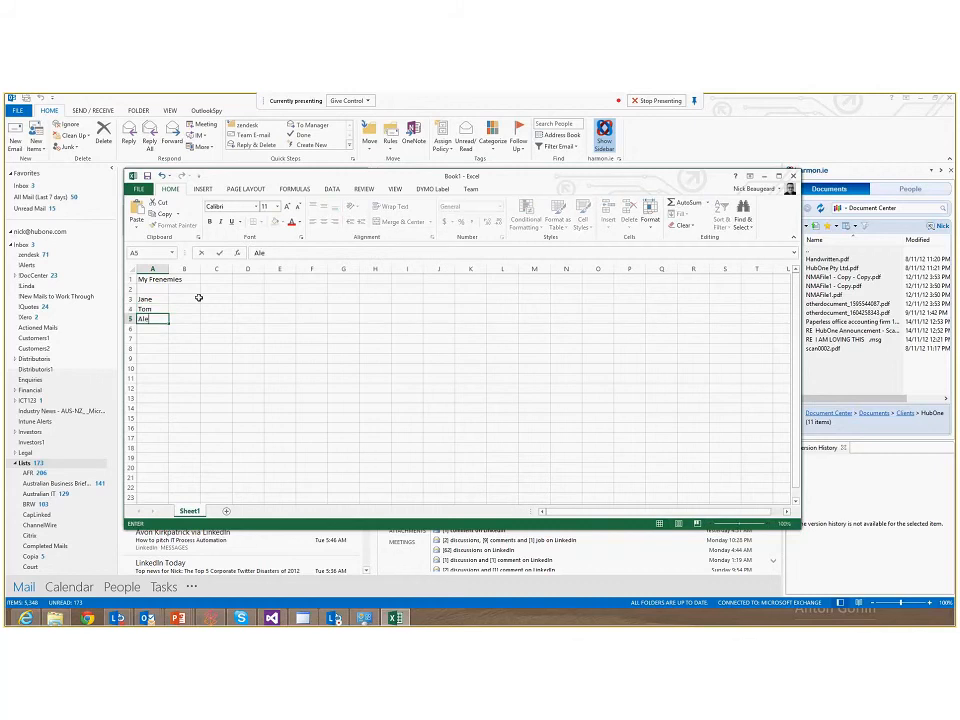
pyautogui.write('c')
# Save the workbook as Book1 in the local Downloads folder
pyautogui.click(142, 190)
pyautogui.click(147, 288)
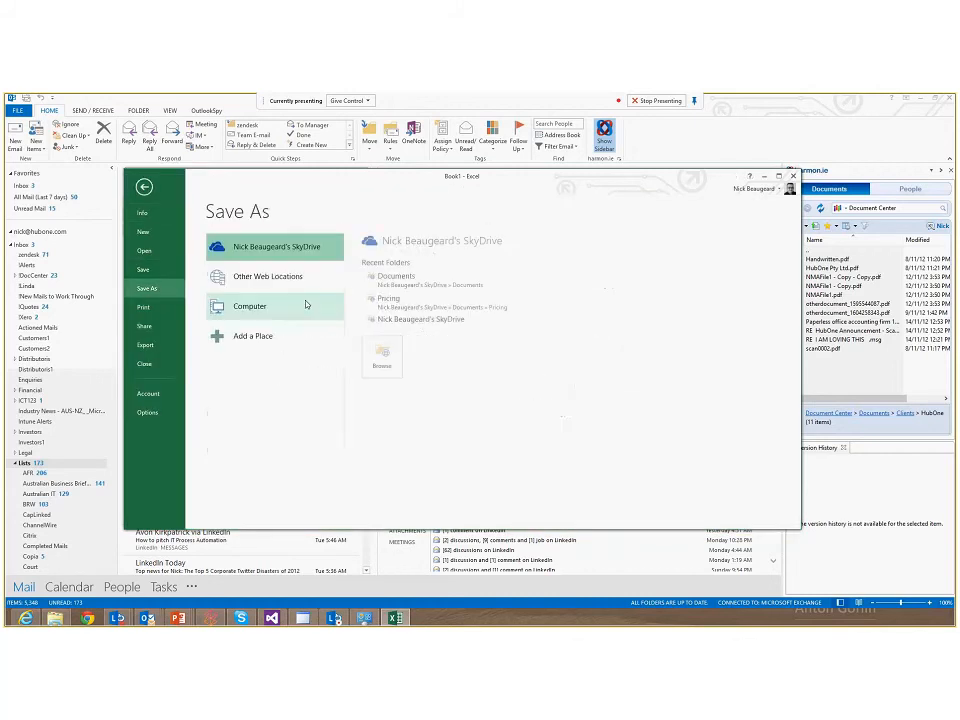
pyautogui.click(300, 278)
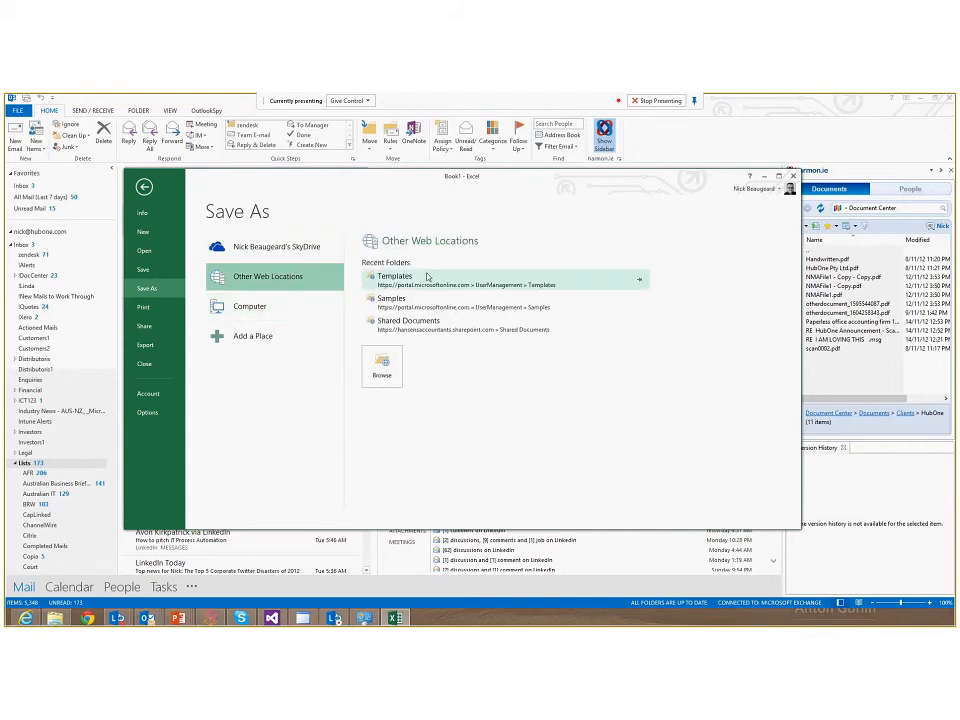
pyautogui.click(268, 306)
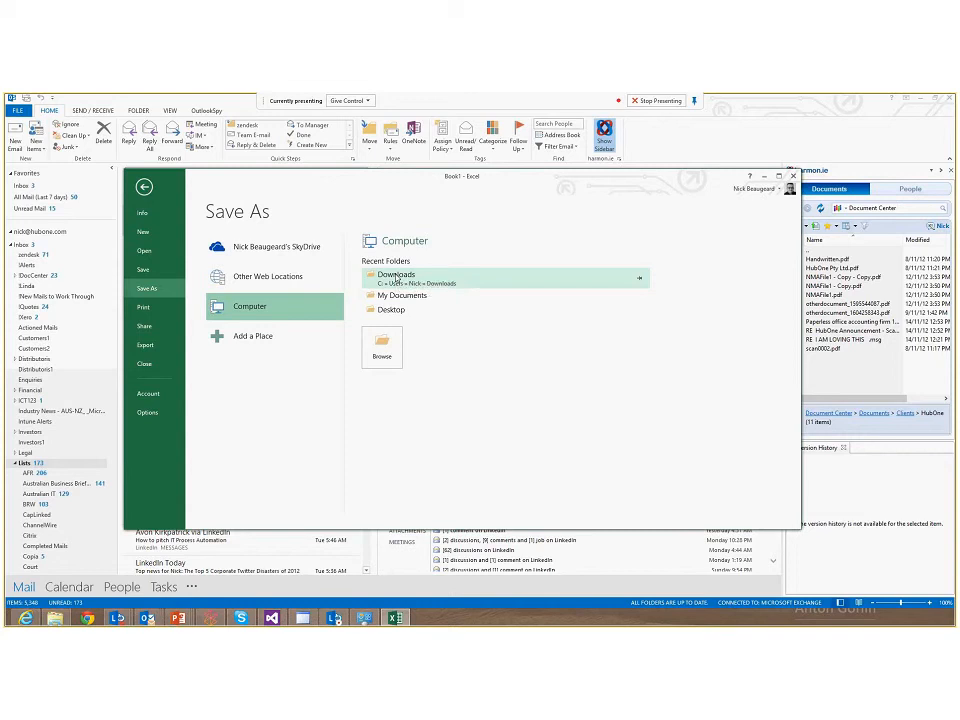
pyautogui.click(397, 277)
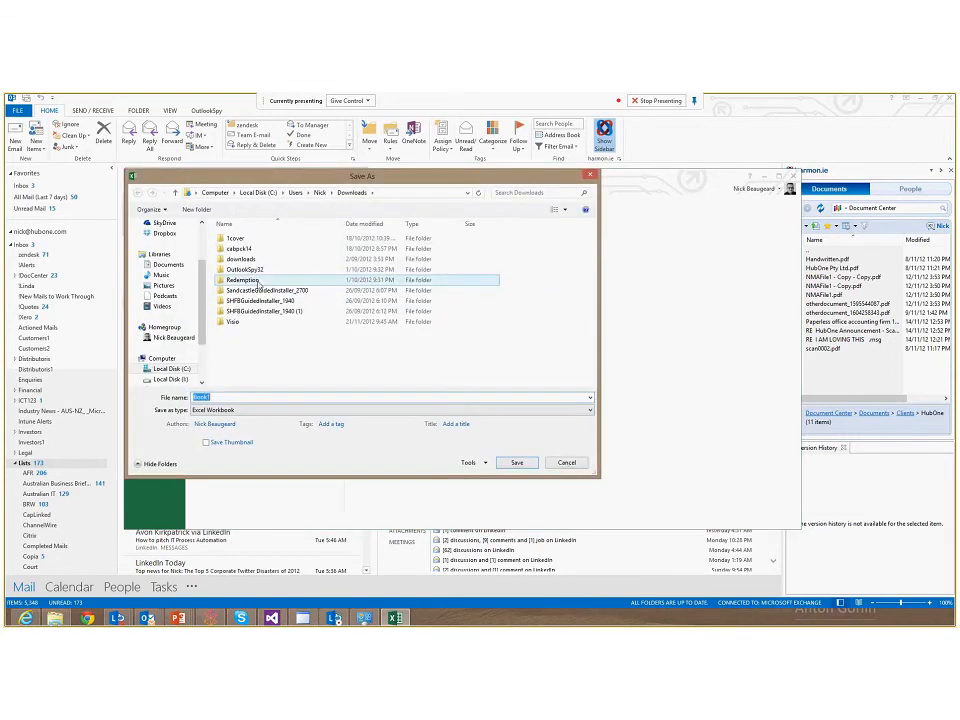
pyautogui.click(516, 464)
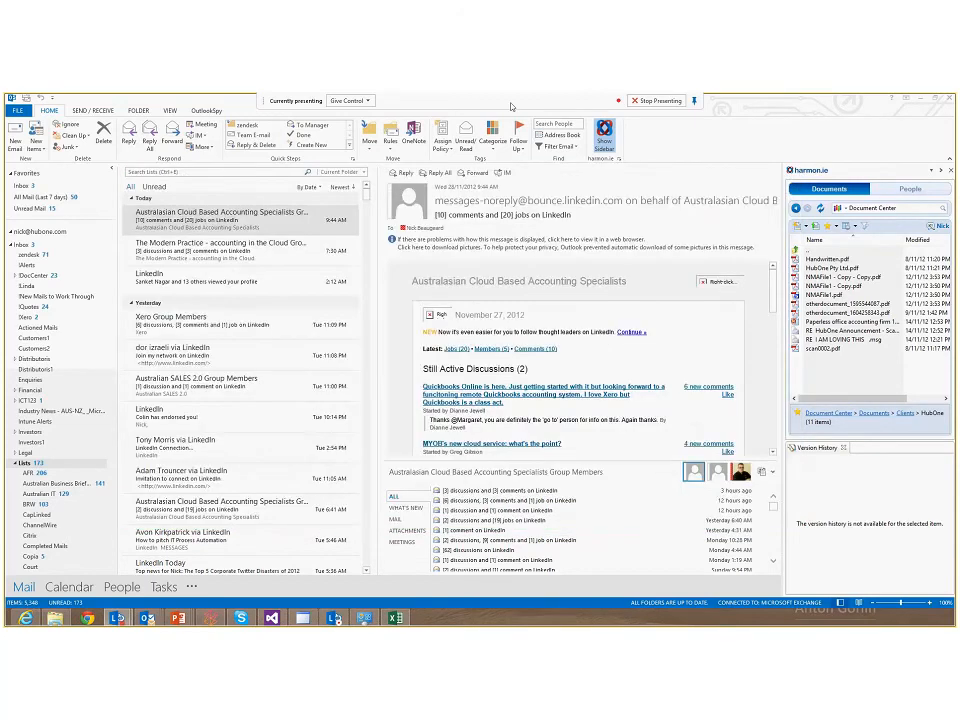
# Upload Book1 from the Downloads folder into the sidebar's HubOne folder as a Document content type
pyautogui.click(920, 99)
pyautogui.moveTo(57, 620)
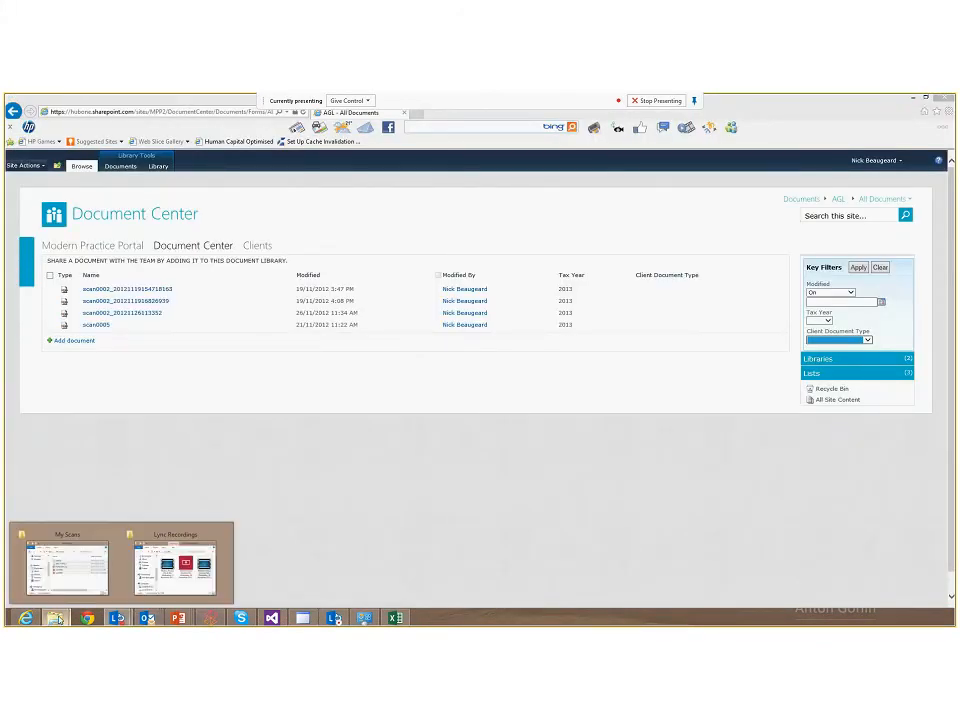
pyautogui.click(67, 565)
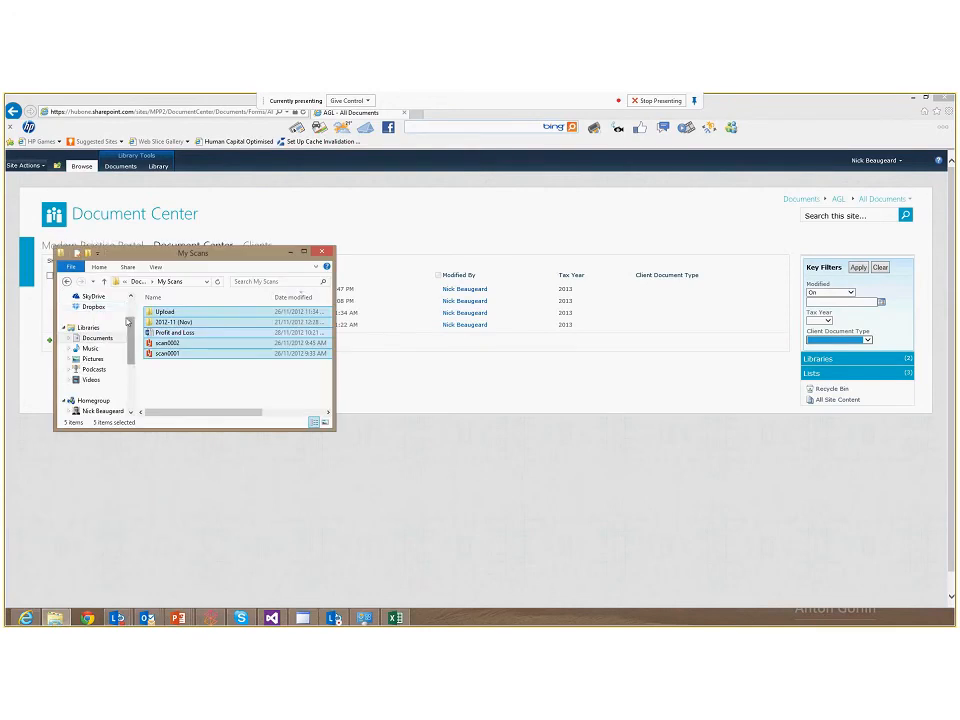
pyautogui.click(98, 323)
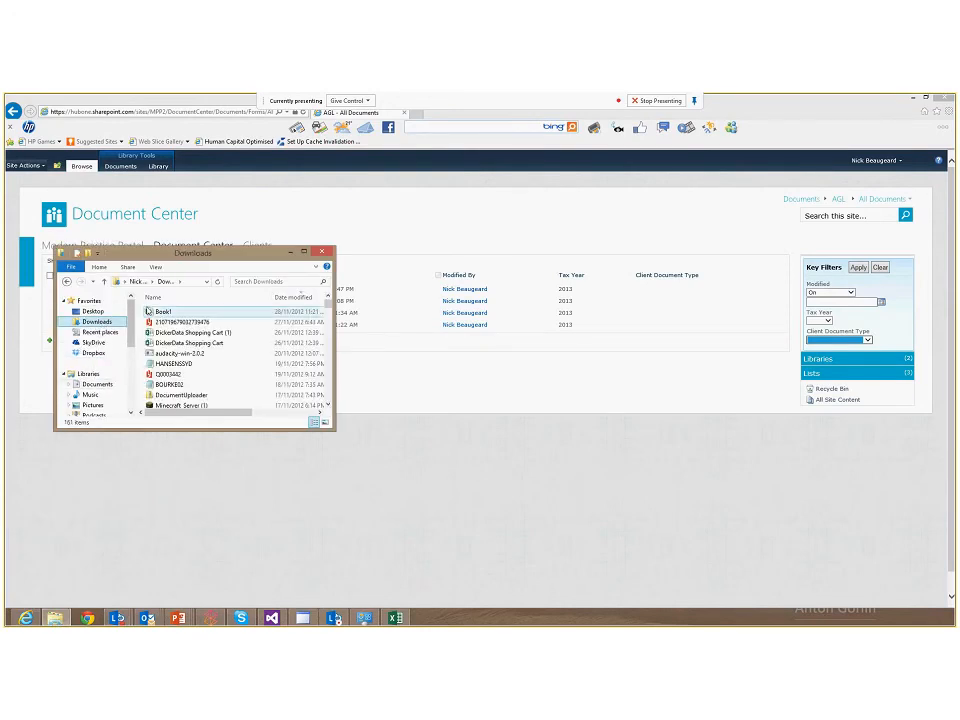
pyautogui.moveTo(162, 312); pyautogui.dragTo(821, 377)
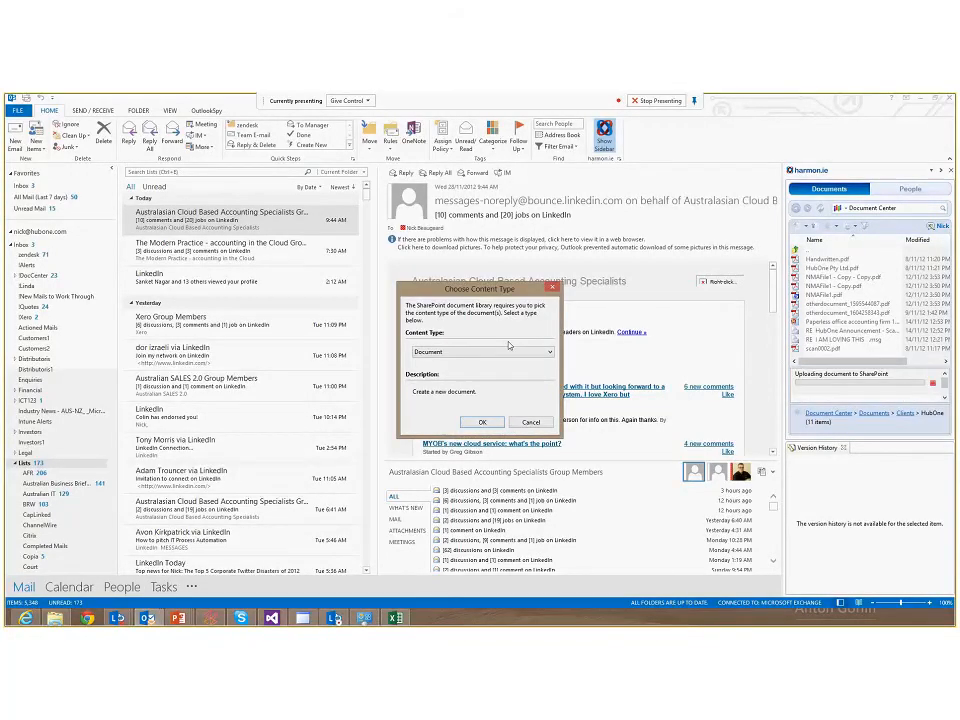
pyautogui.click(482, 421)
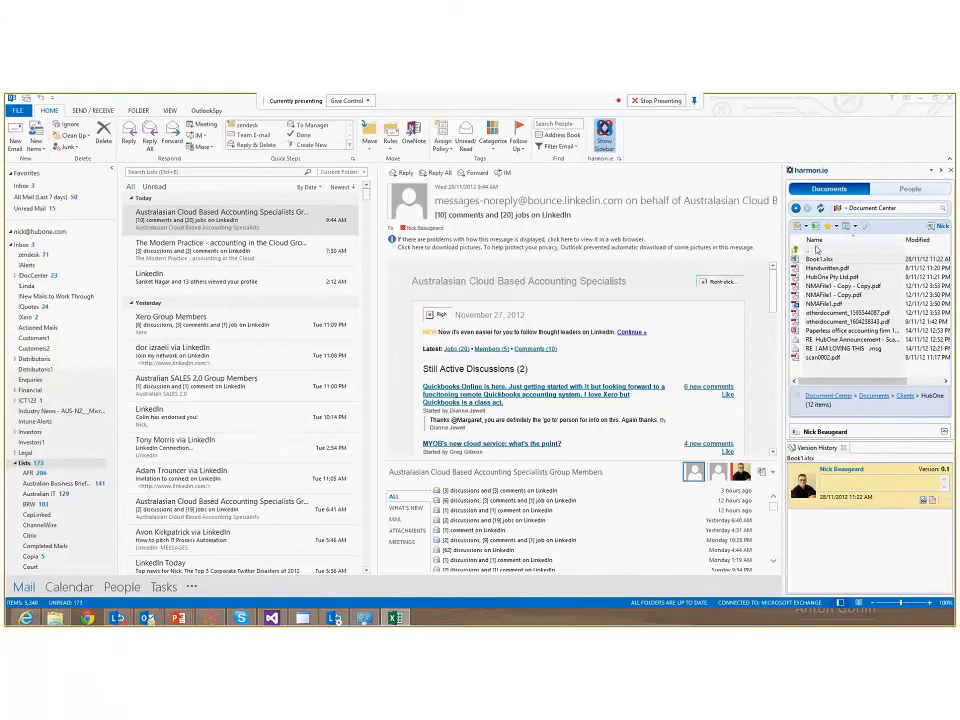
# Try to open Book1.xlsx from the sidebar's HubOne folder, then dismiss the message
pyautogui.rightClick(810, 259)
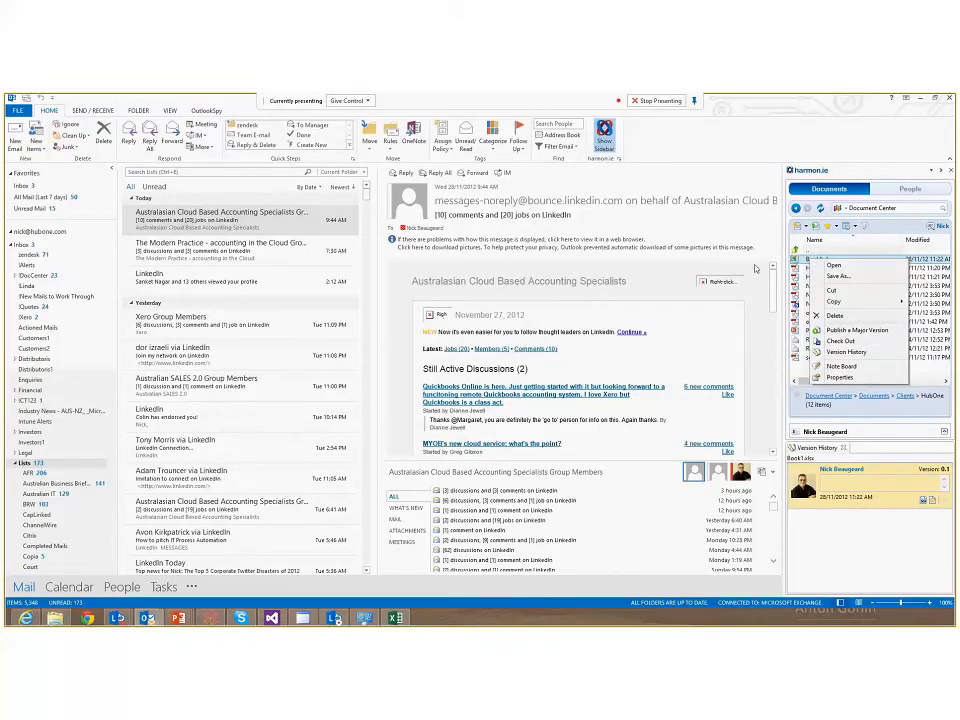
pyautogui.click(820, 266)
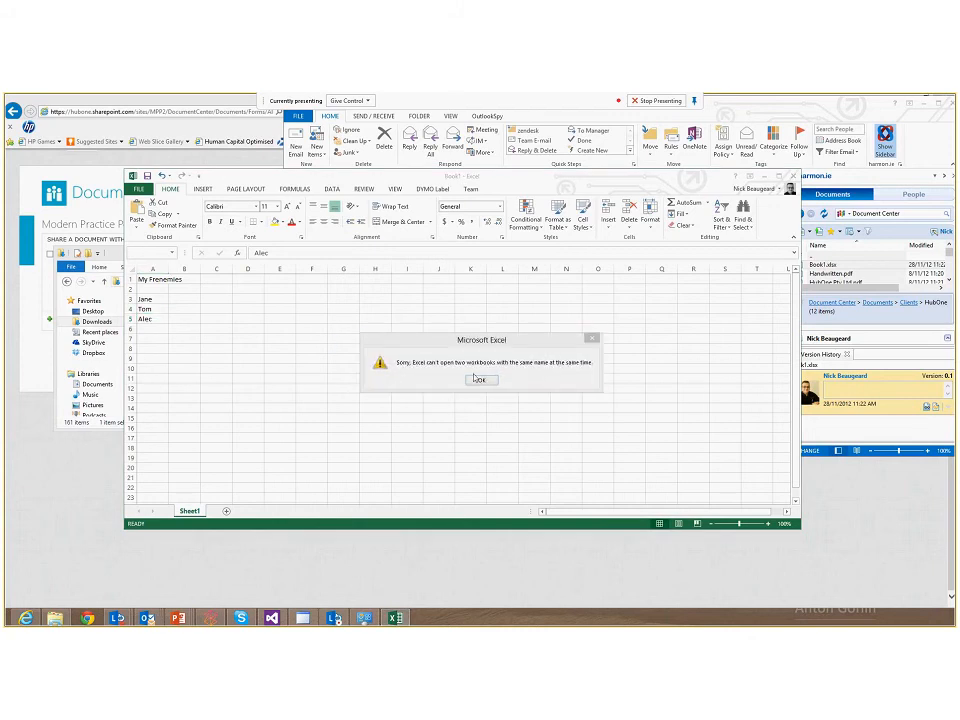
pyautogui.click(476, 378)
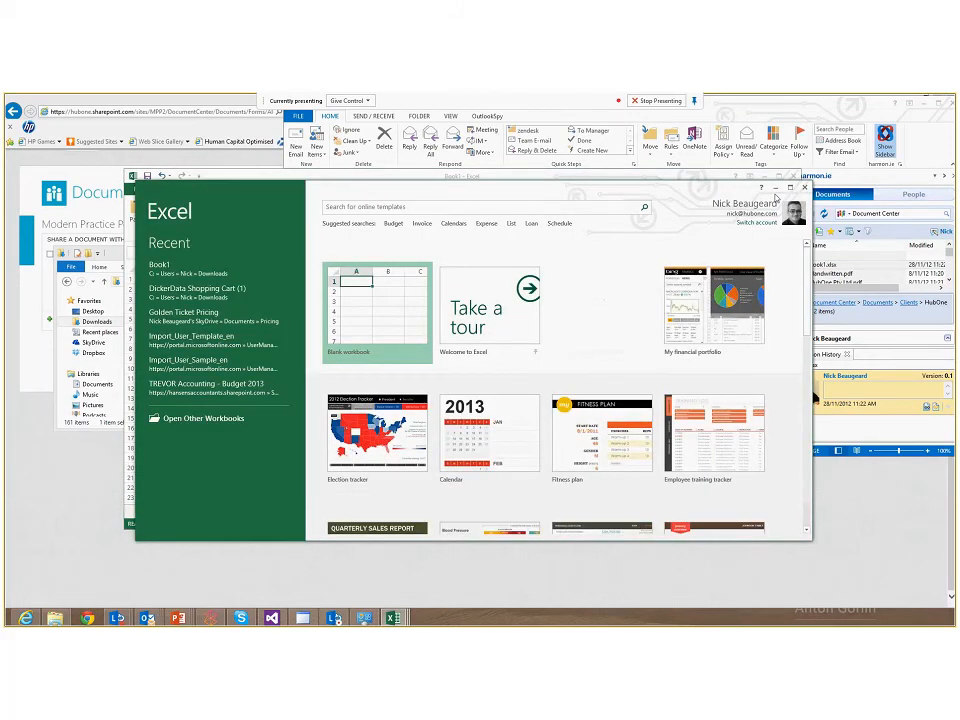
# Close the local workbook in Excel and open Book1.xlsx from the sidebar's HubOne folder
pyautogui.click(804, 187)
pyautogui.click(793, 176)
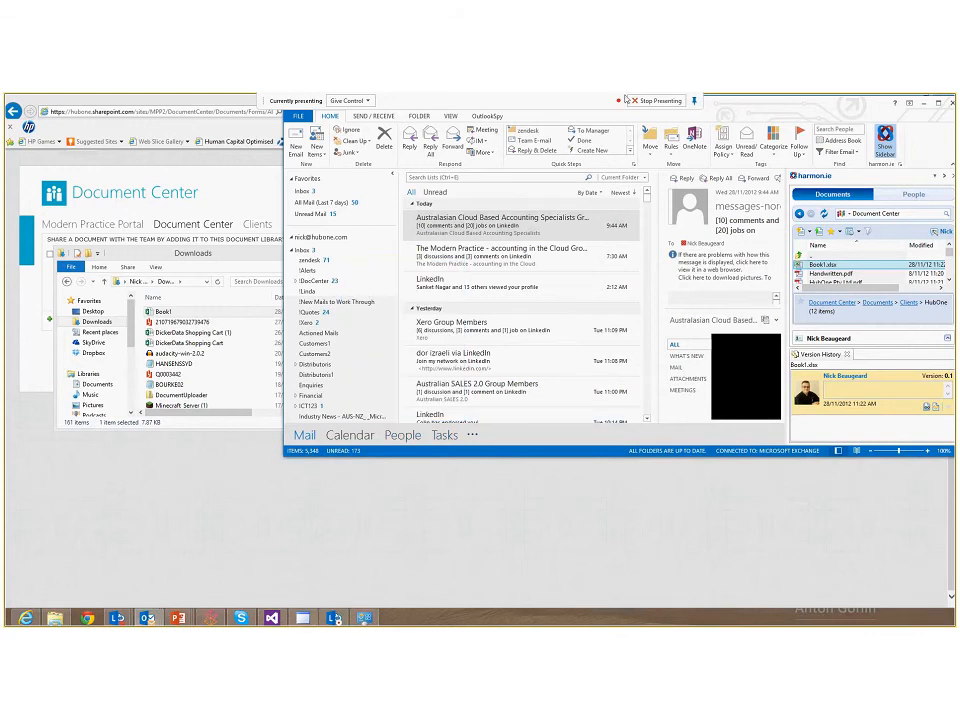
pyautogui.moveTo(760, 103); pyautogui.dragTo(633, 332)
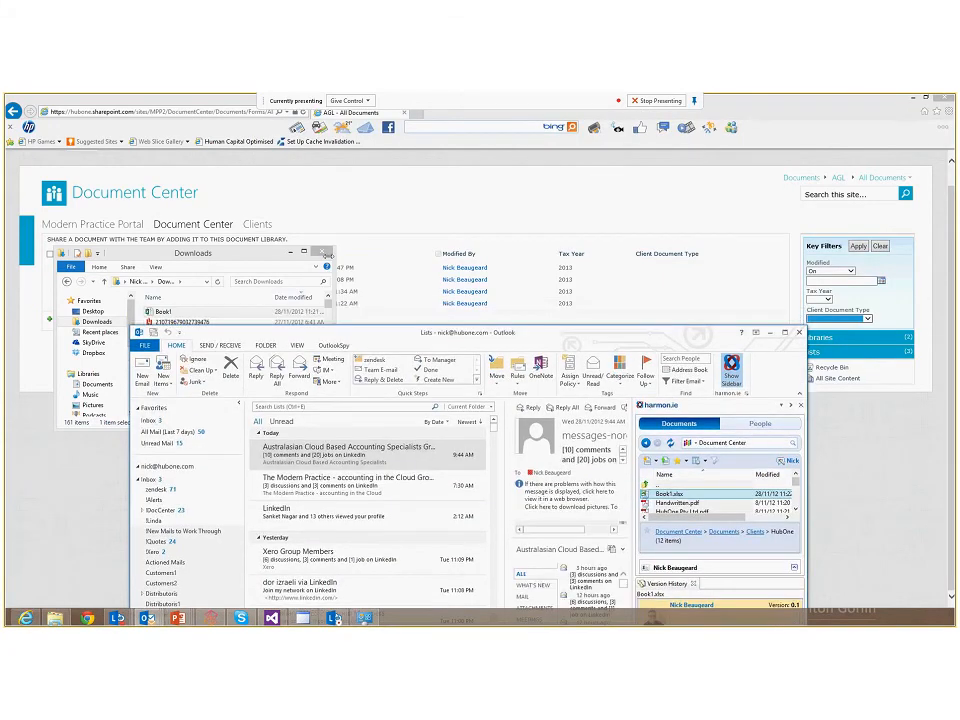
pyautogui.moveTo(578, 352); pyautogui.dragTo(546, 191)
pyautogui.rightClick(675, 334)
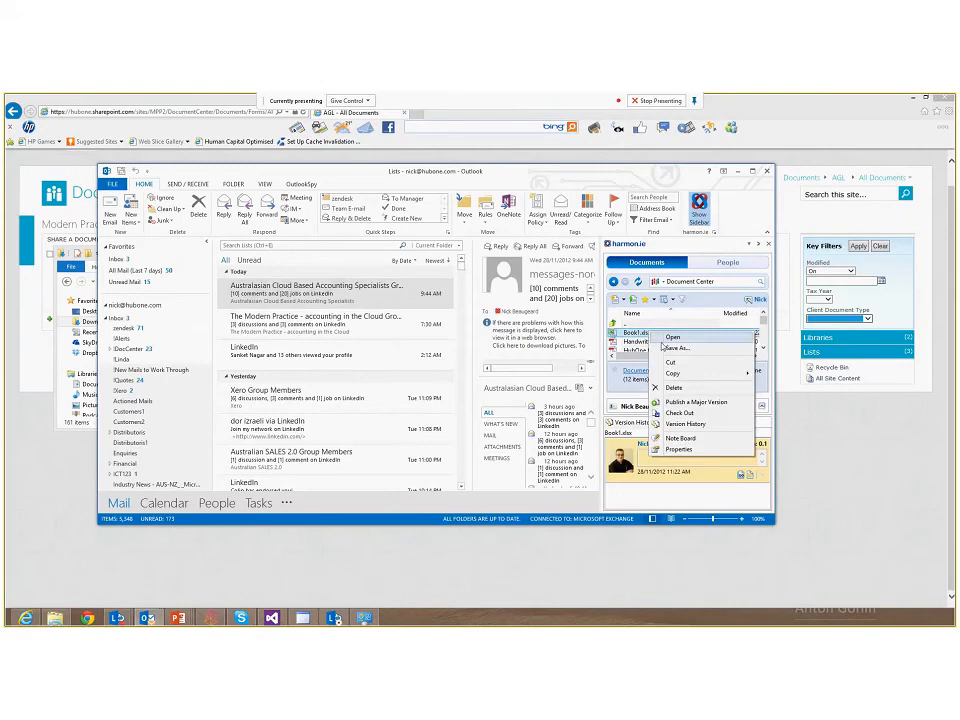
pyautogui.click(672, 338)
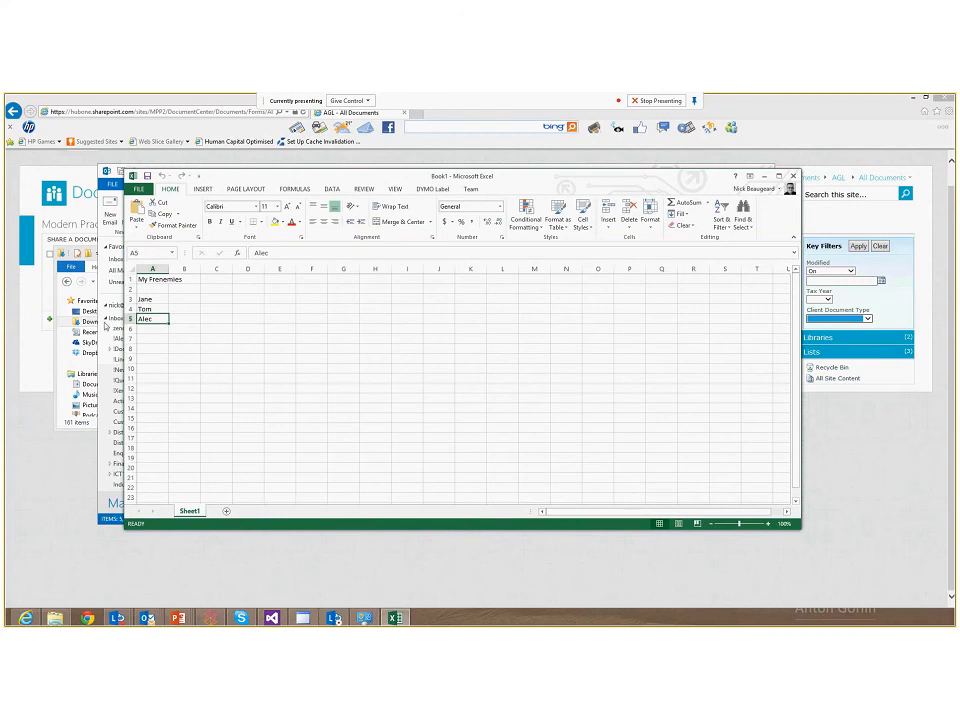
# Add the names Jill, Fred and Bob below Alec in the opened workbook
pyautogui.click(152, 330)
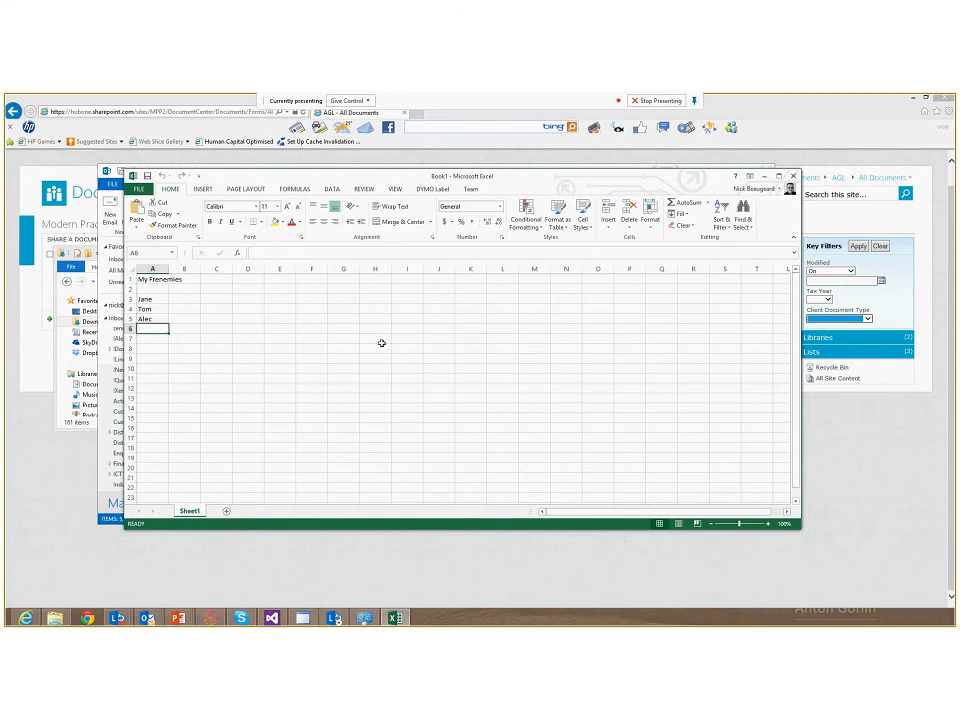
pyautogui.write('Jill')
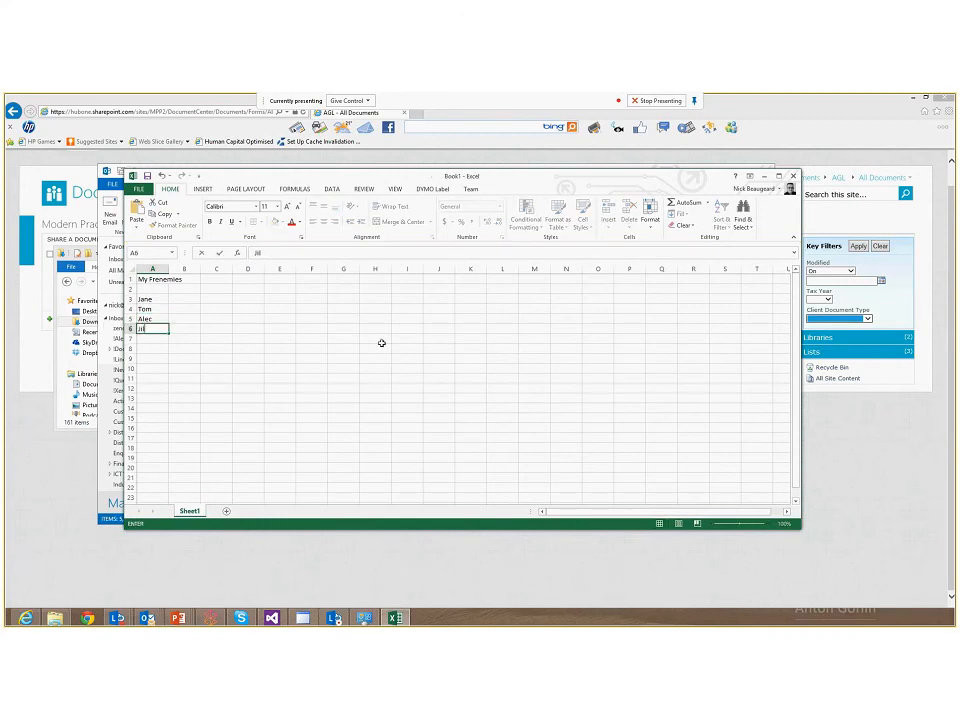
pyautogui.press('Return')
pyautogui.write('Fred')
pyautogui.press('Return')
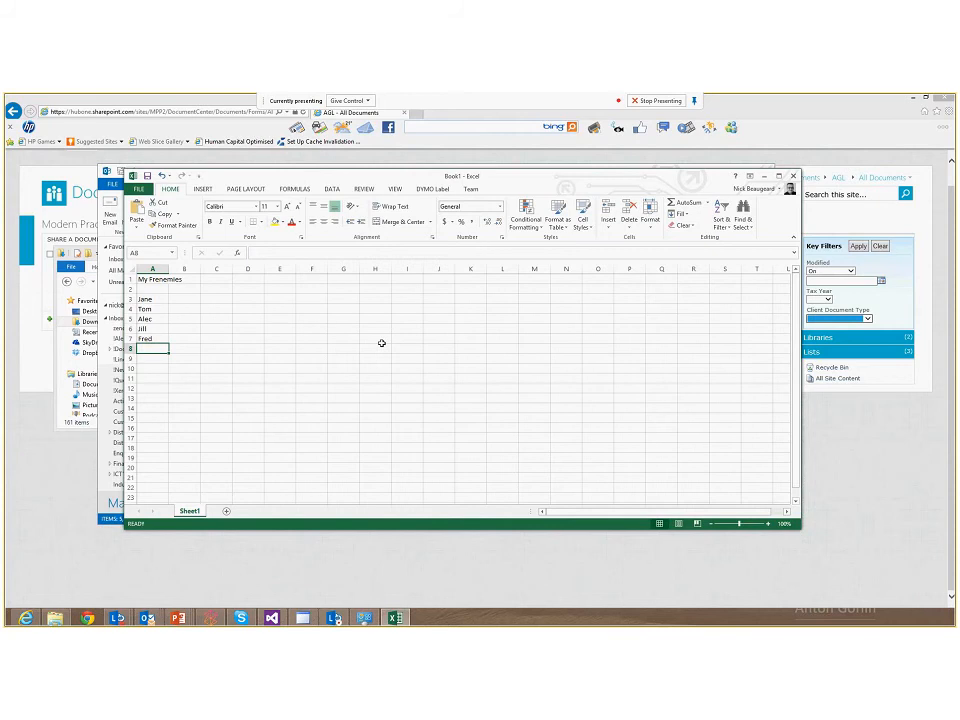
pyautogui.write('Bob')
pyautogui.press('Return')
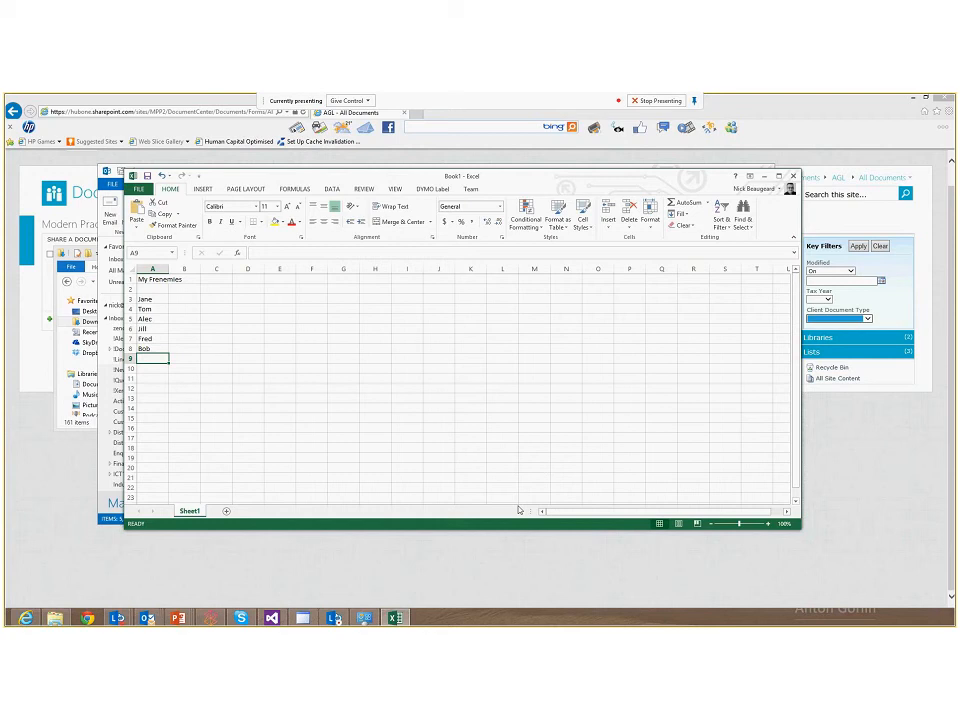
# Close the workbook and check it in as a 1.0 major version with the comment Added more frenemies
pyautogui.click(789, 178)
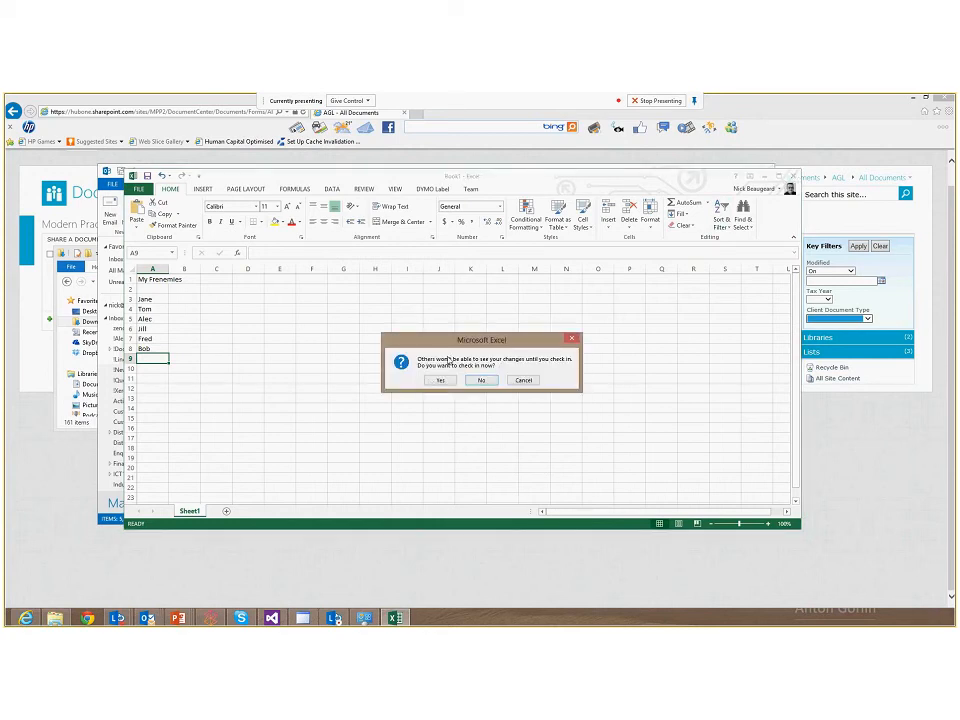
pyautogui.click(440, 380)
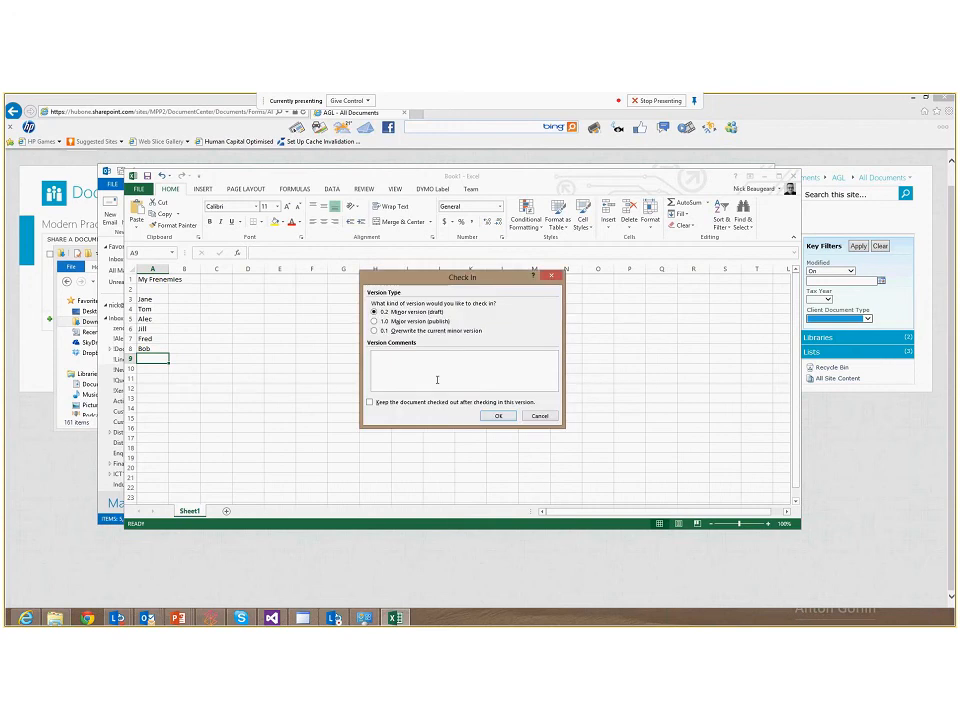
pyautogui.press('Down')
pyautogui.click(446, 368)
pyautogui.write('Added more frenemies')
pyautogui.click(498, 415)
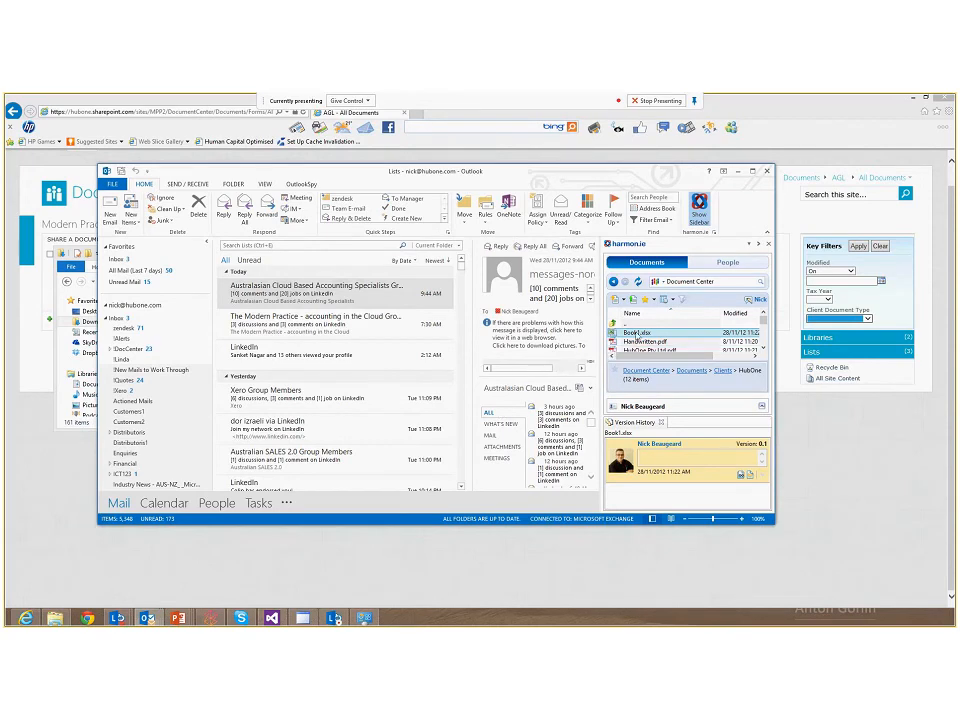
# Examine the version history of Book1.xlsx in the sidebar
pyautogui.rightClick(637, 332)
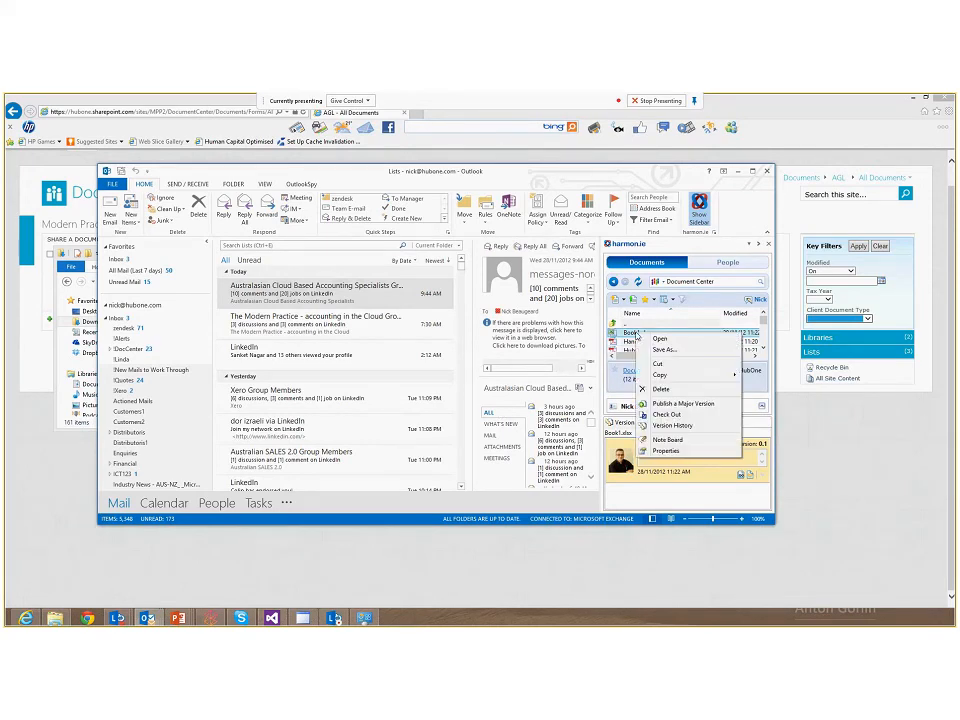
pyautogui.click(660, 427)
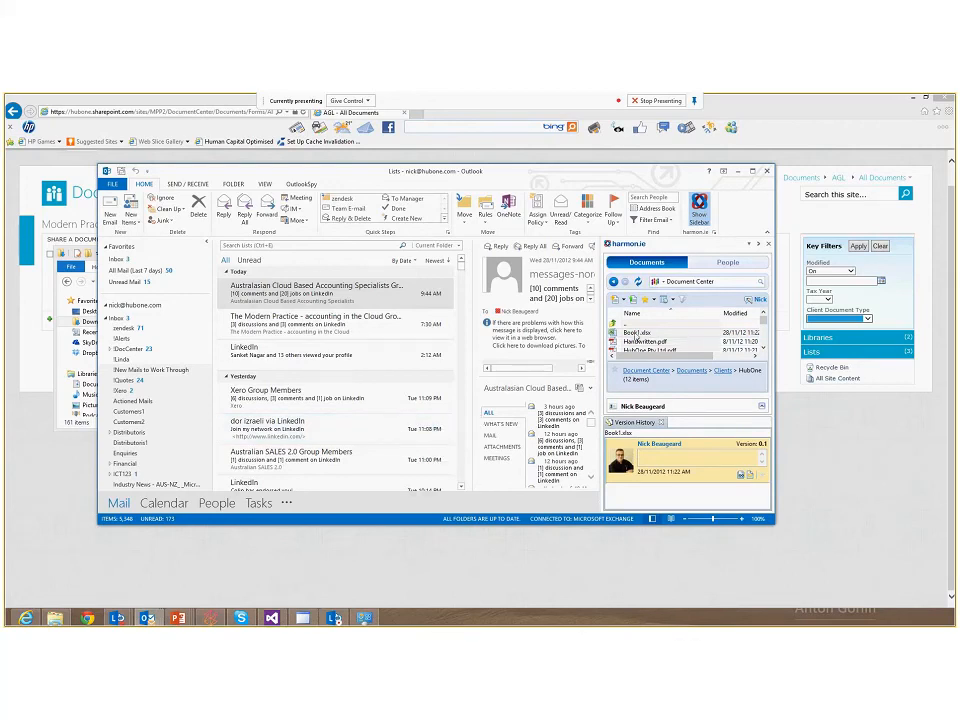
pyautogui.moveTo(603, 160); pyautogui.dragTo(599, 189)
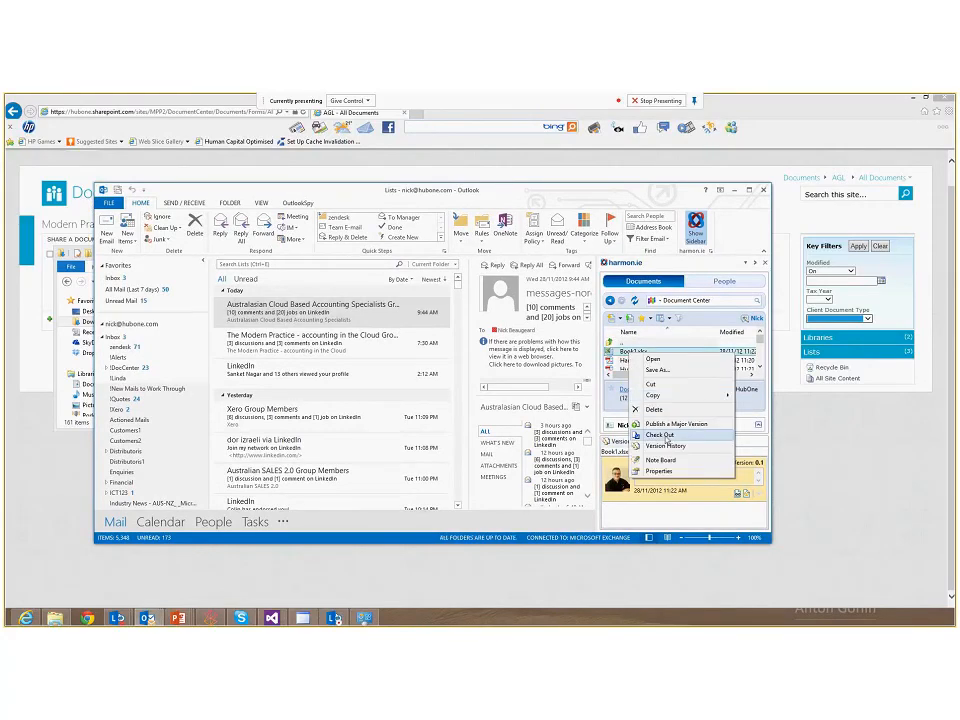
pyautogui.click(666, 435)
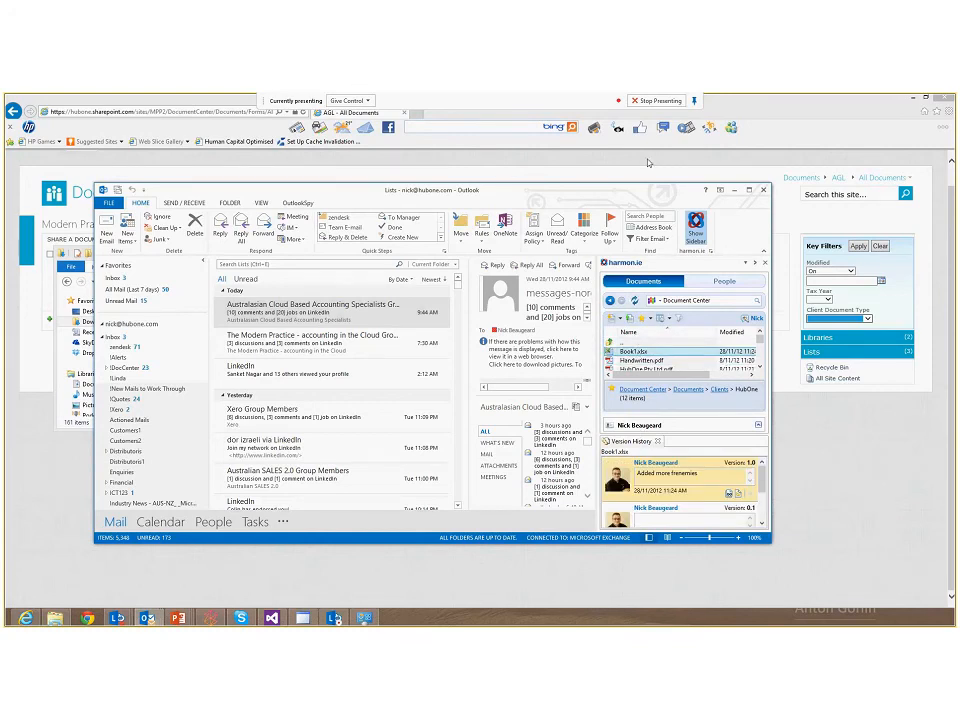
pyautogui.moveTo(640, 190); pyautogui.dragTo(567, 141)
pyautogui.moveTo(698, 496); pyautogui.dragTo(819, 590)
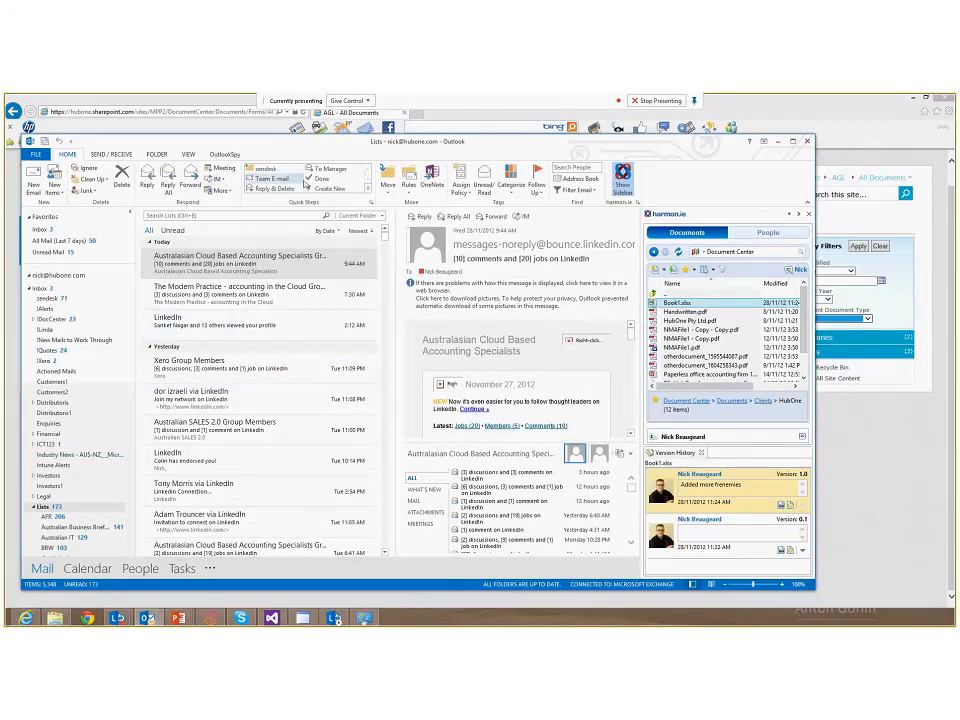
pyautogui.scroll(-10, 385, 332)
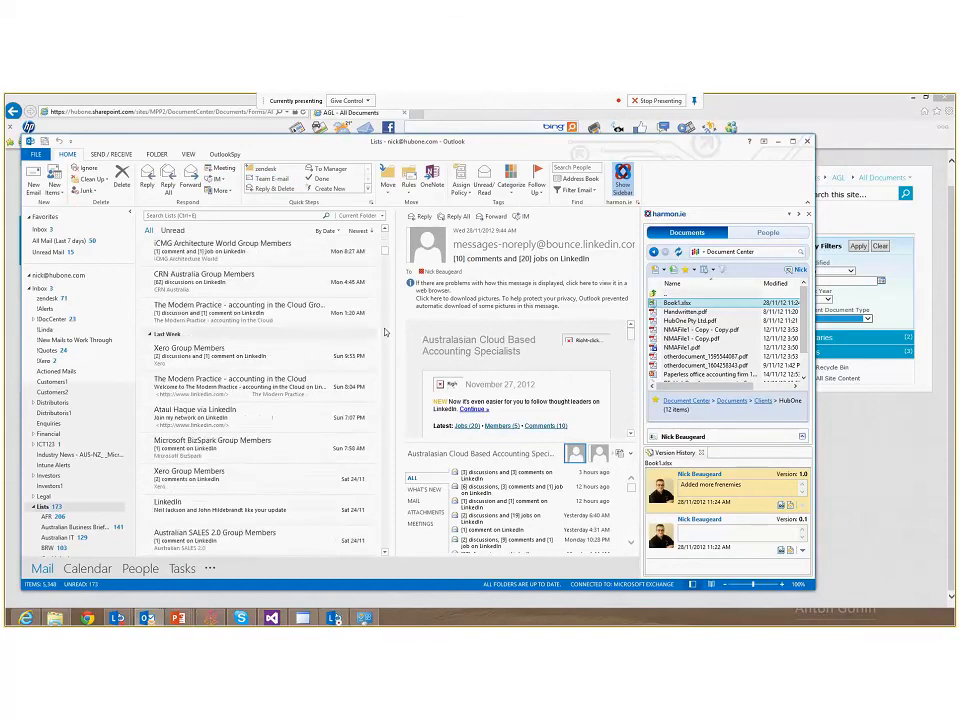
# Switch to the Inbox and open the eTendering notification email with the CSV attachment
pyautogui.scroll(-5, 385, 332)
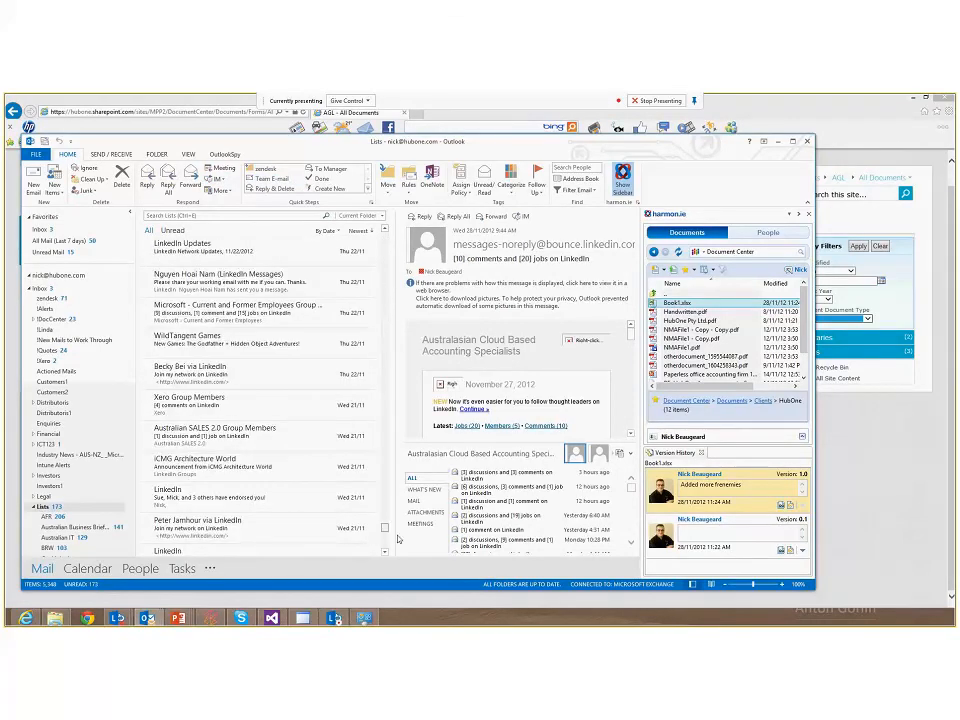
pyautogui.hotkey('ctrl', 'shift', 'i')
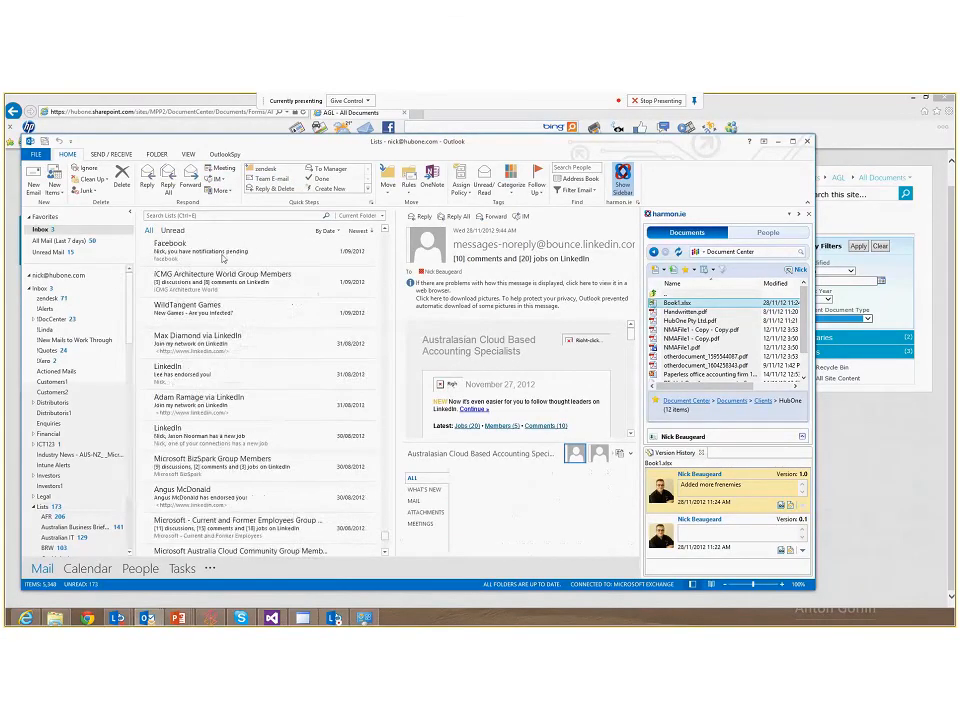
pyautogui.scroll(-10, 268, 288)
pyautogui.scroll(-15, 268, 288)
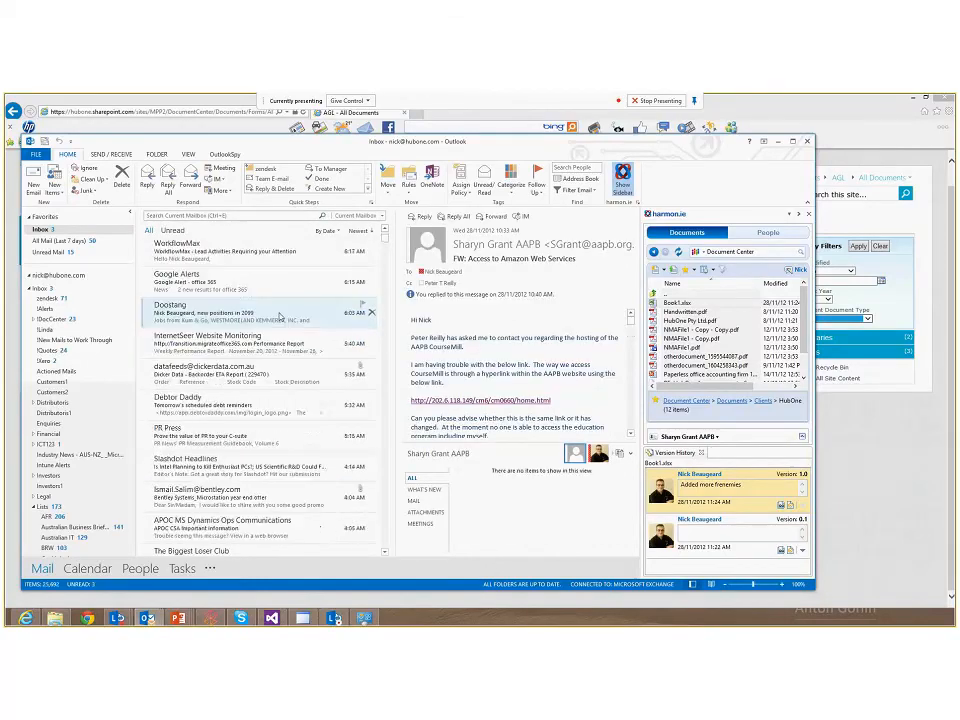
pyautogui.click(255, 316)
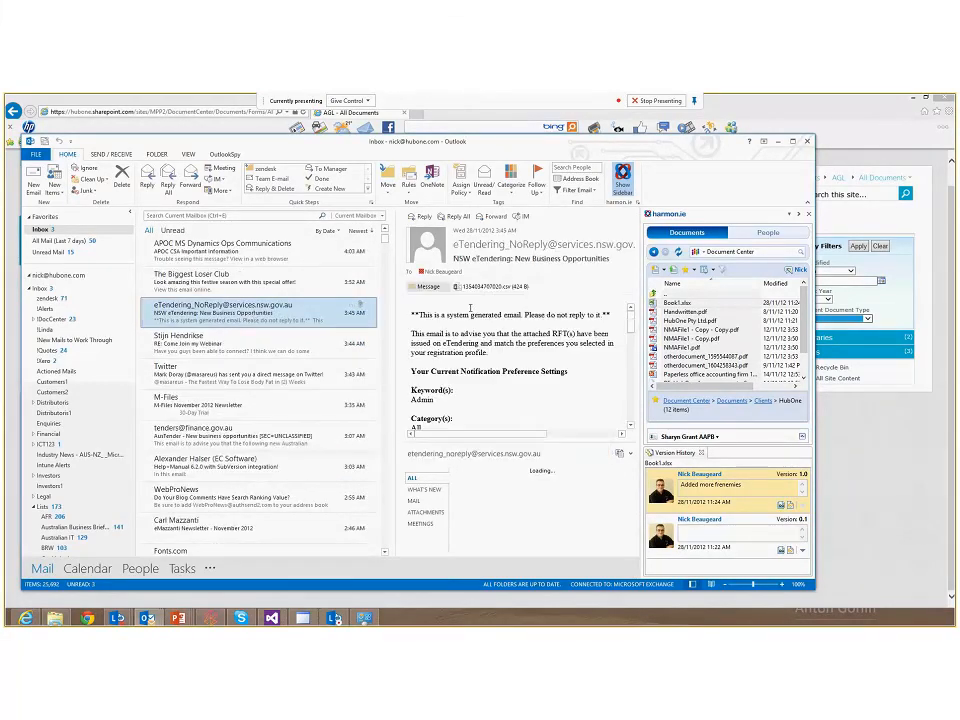
# Start saving the email's CSV attachment to SharePoint, choosing the Document Center Clients > HubOne folder as location
pyautogui.rightClick(472, 287)
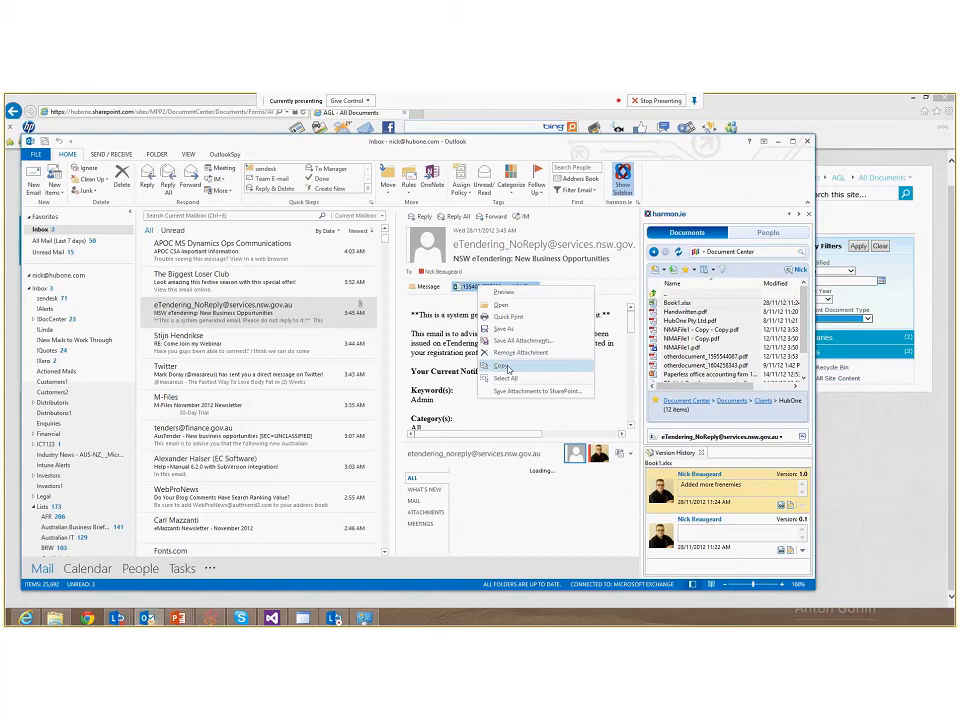
pyautogui.click(537, 391)
pyautogui.click(500, 318)
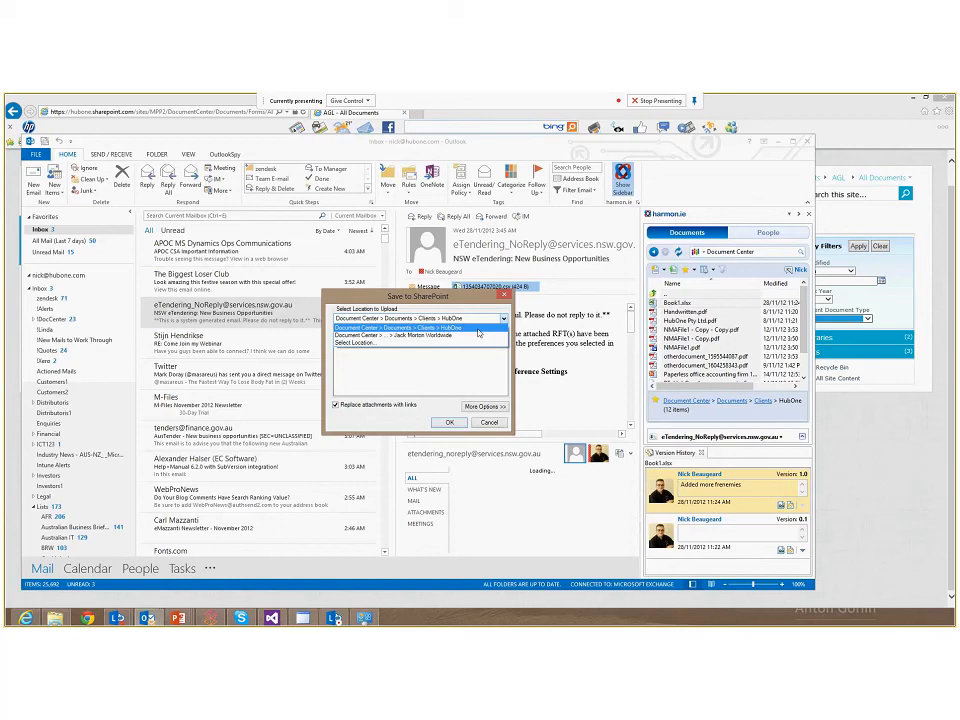
pyautogui.click(376, 345)
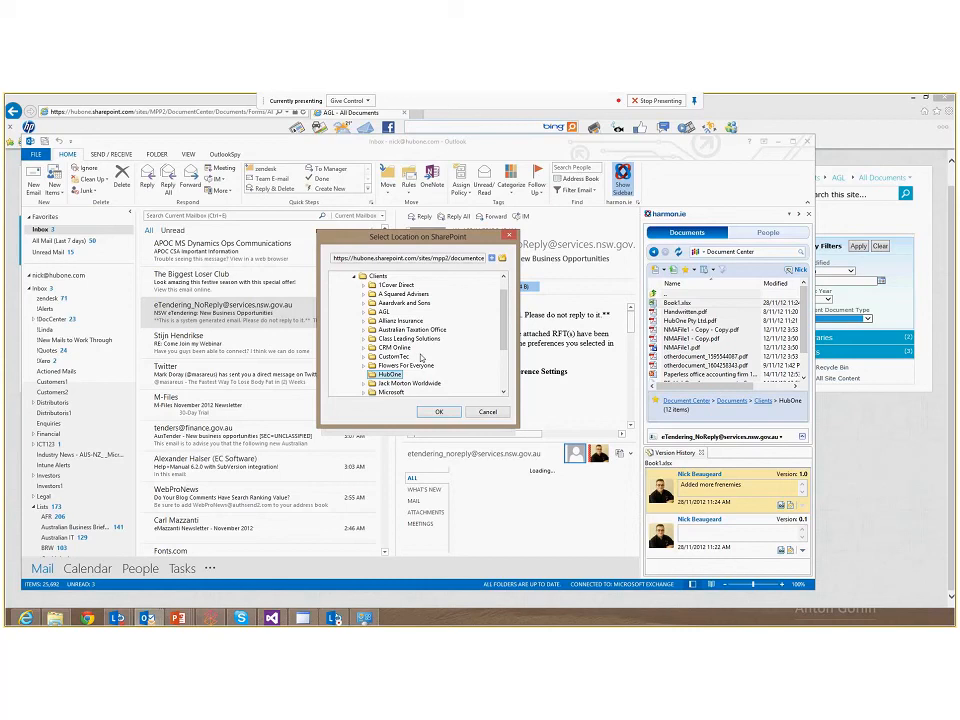
pyautogui.click(403, 349)
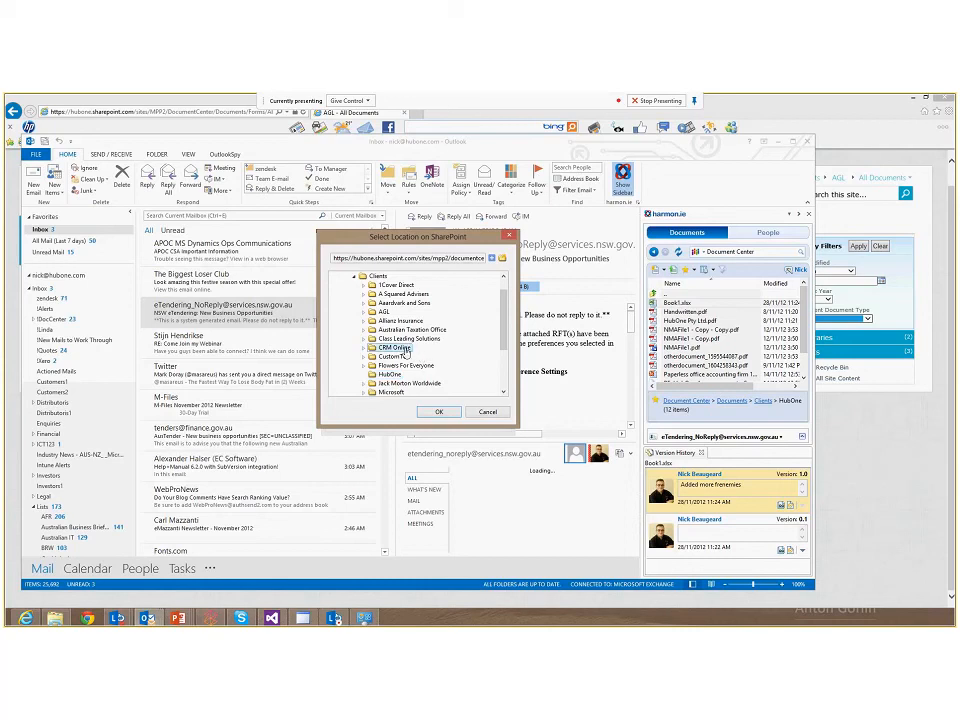
pyautogui.scroll(-1, 505, 350)
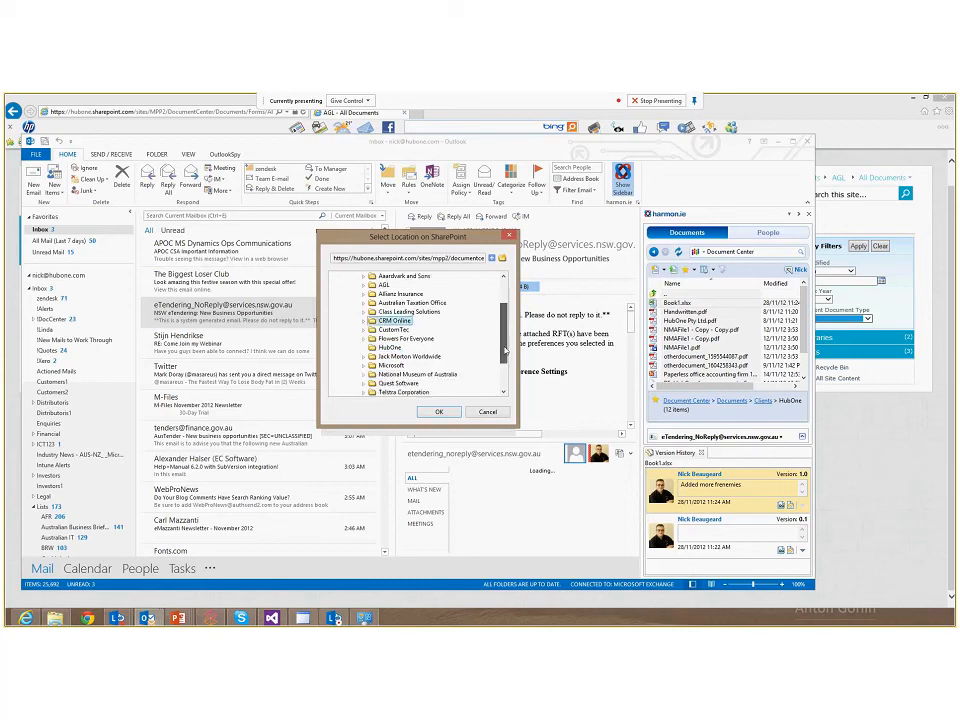
pyautogui.moveTo(505, 350)
pyautogui.mouseDown()
pyautogui.moveTo(503, 367)
pyautogui.moveTo(503, 342)
pyautogui.mouseUp()
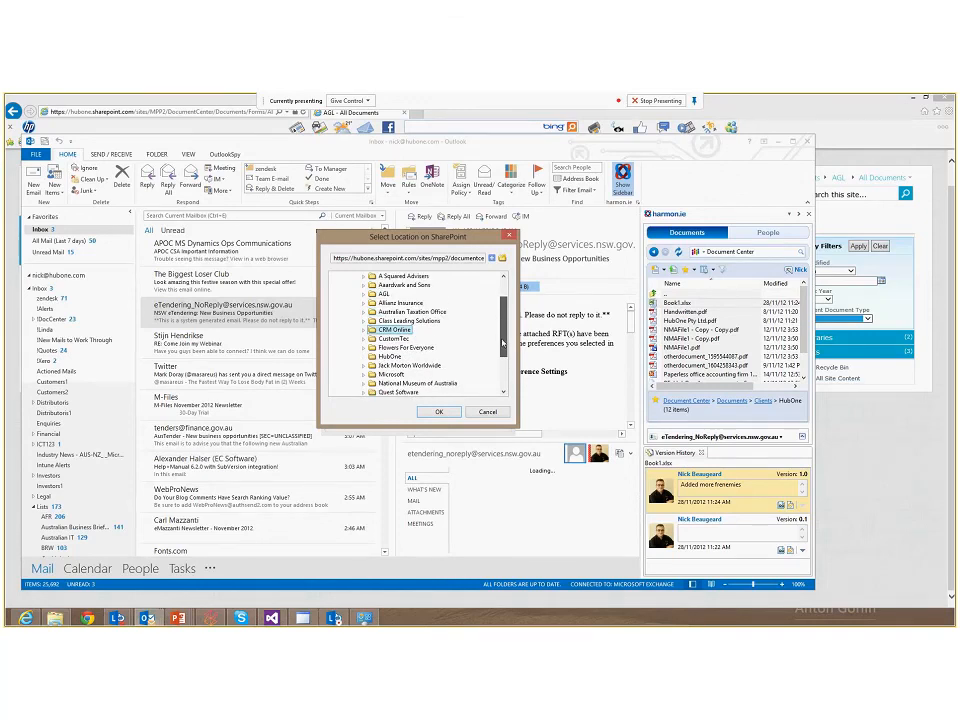
pyautogui.click(391, 356)
pyautogui.click(438, 411)
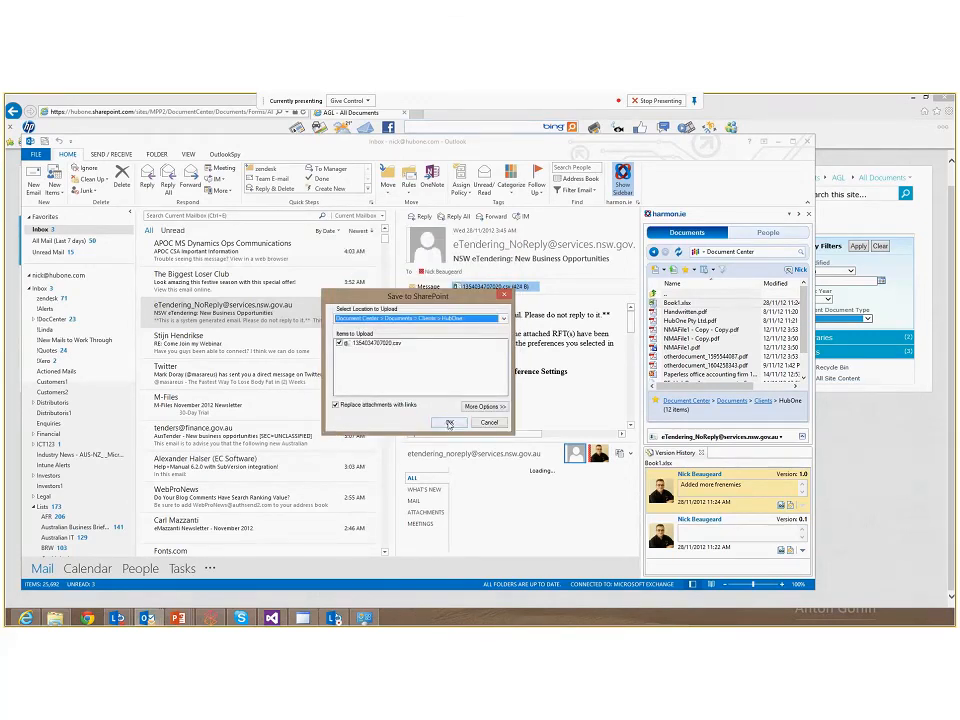
# Confirm the upload with attachments replaced by links and the Document content type
pyautogui.click(447, 420)
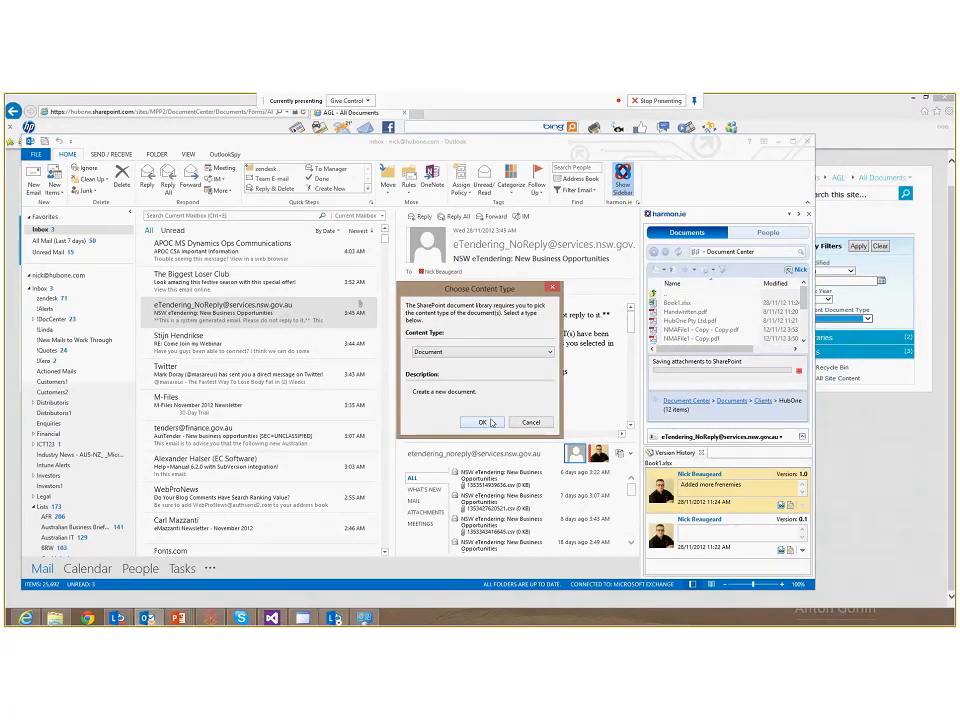
pyautogui.click(482, 422)
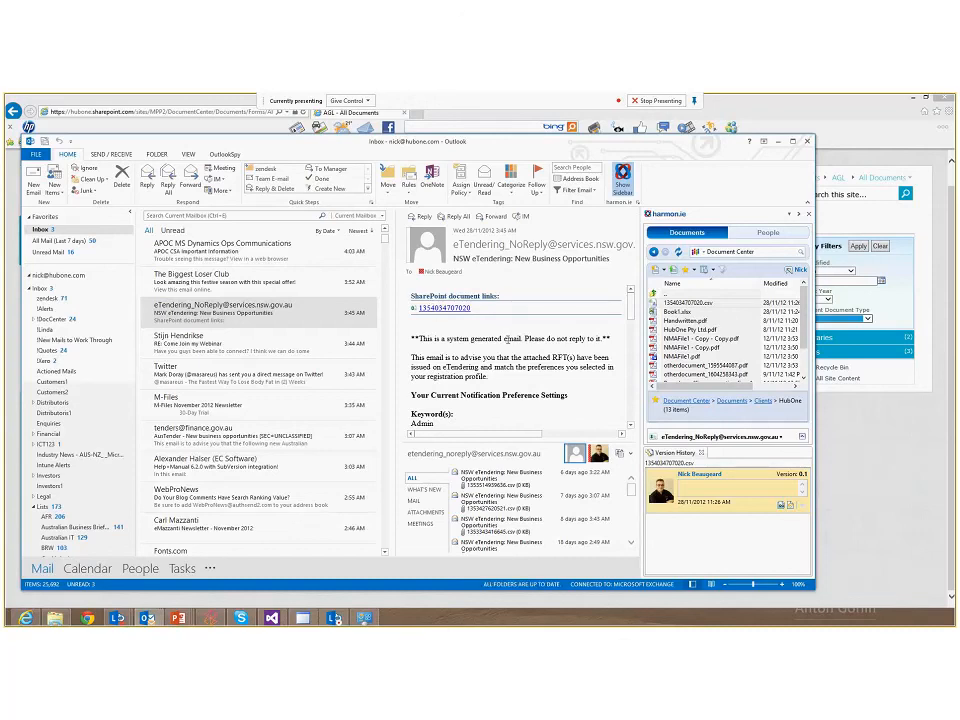
# Open the uploaded CSV from its SharePoint document link in the email
pyautogui.click(444, 308)
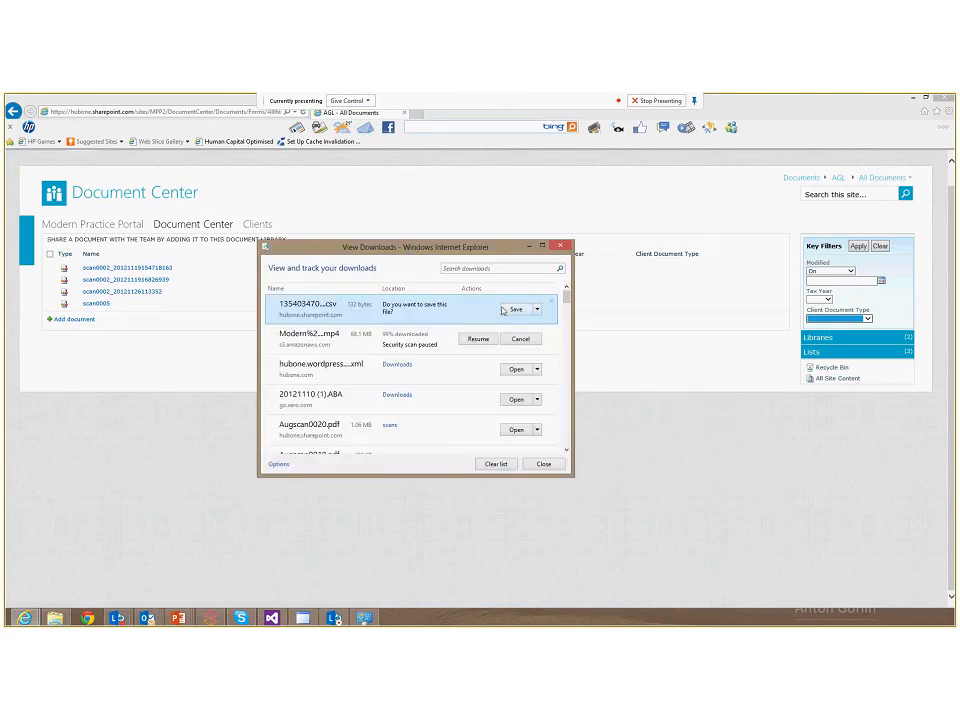
pyautogui.click(516, 309)
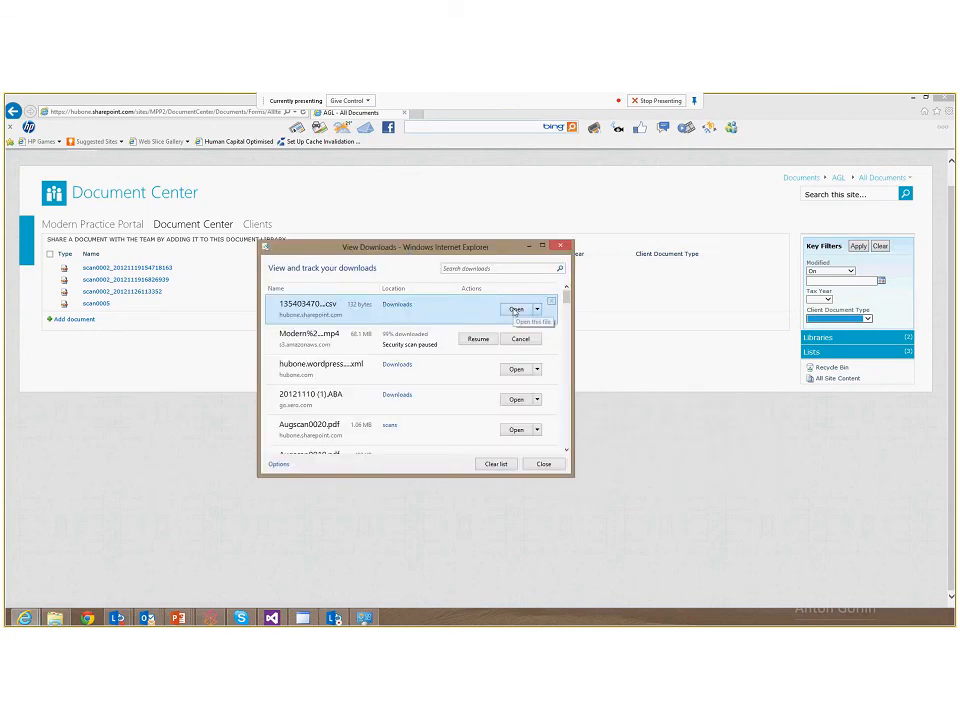
pyautogui.click(516, 309)
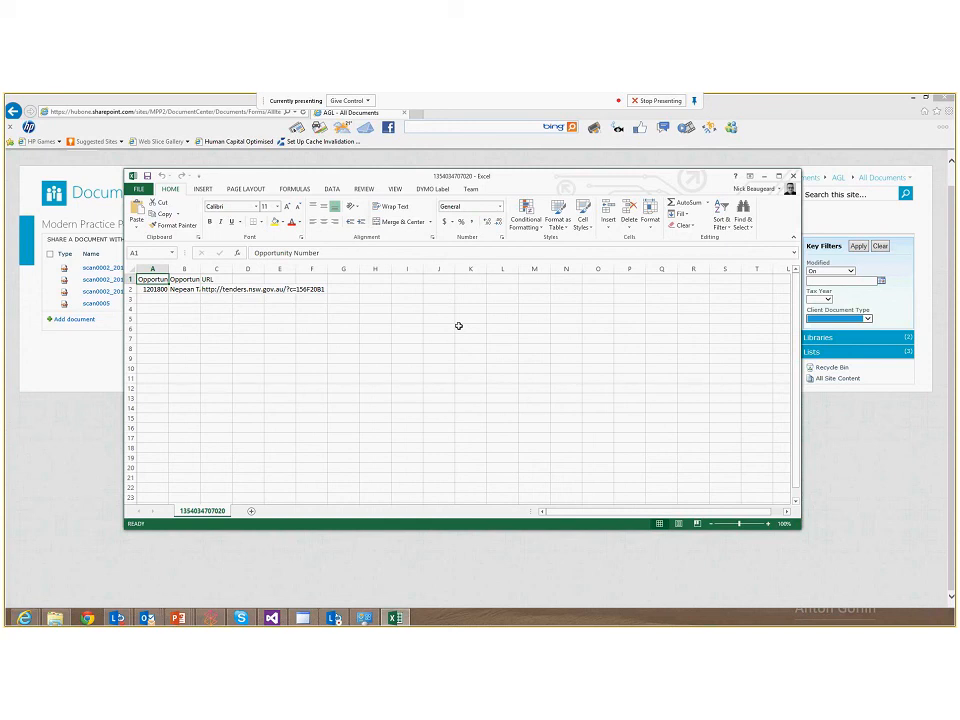
# Close the CSV workbook in Excel and the browser's downloads window
pyautogui.click(794, 178)
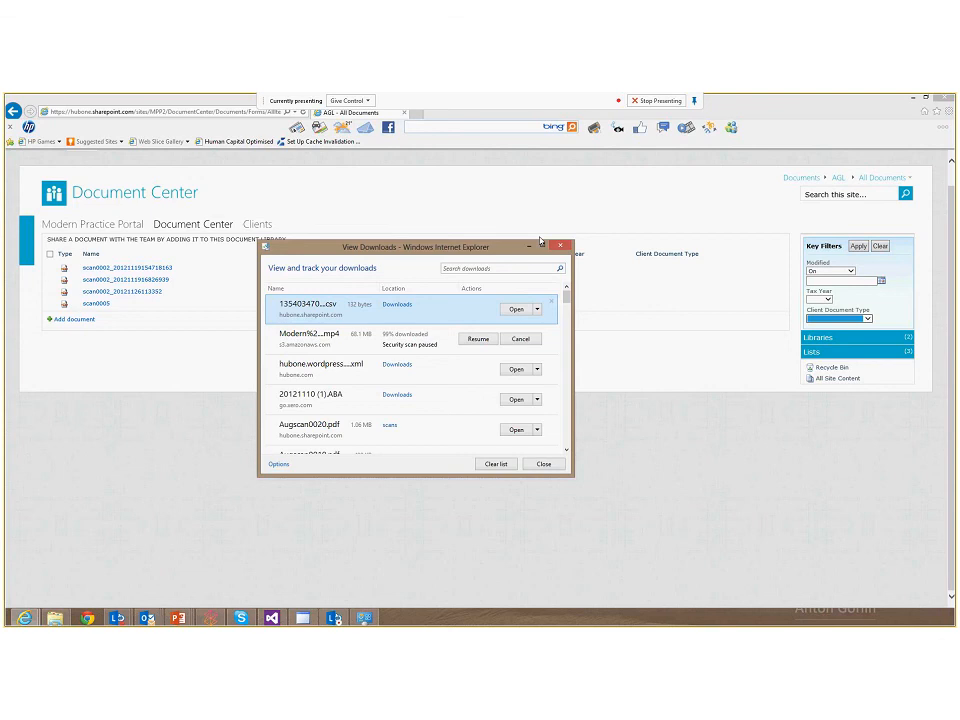
pyautogui.click(540, 241)
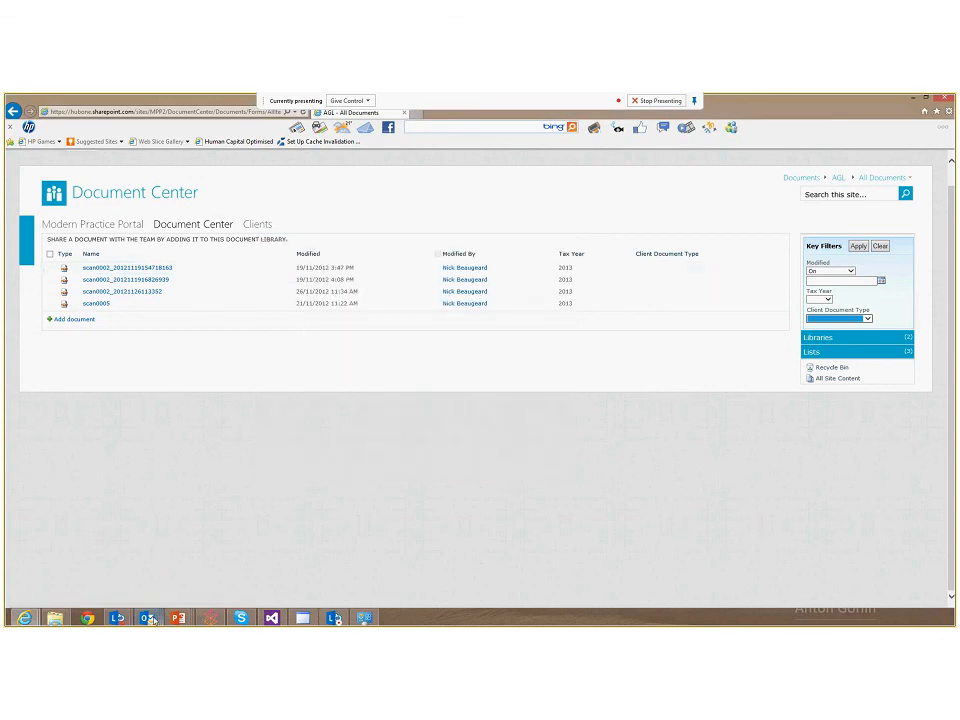
pyautogui.moveTo(147, 617)
pyautogui.click(97, 580)
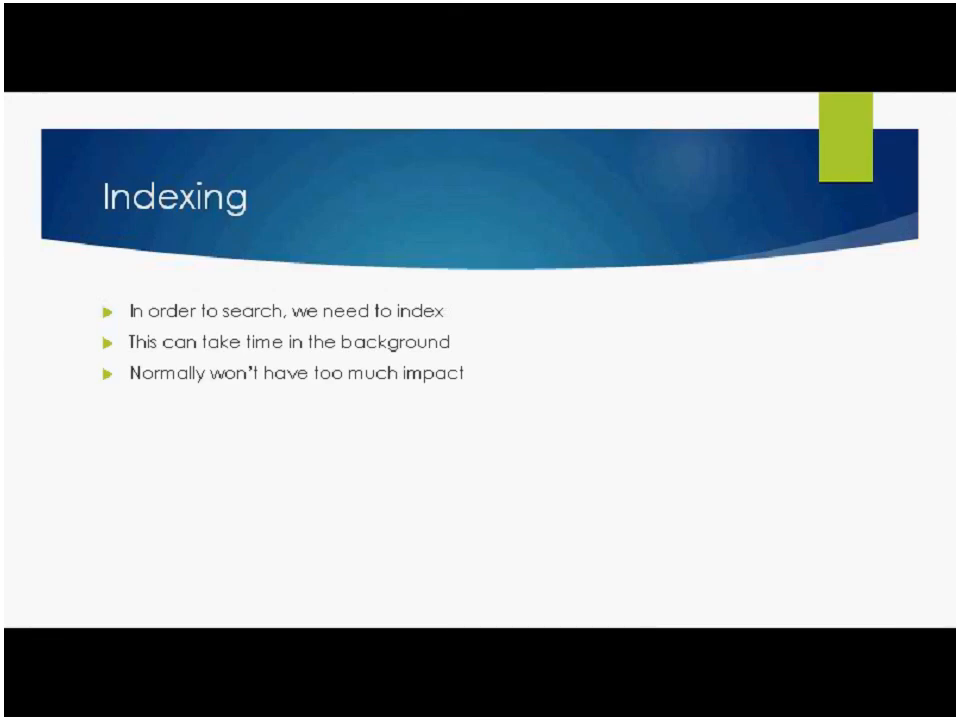
pyautogui.press('Right')
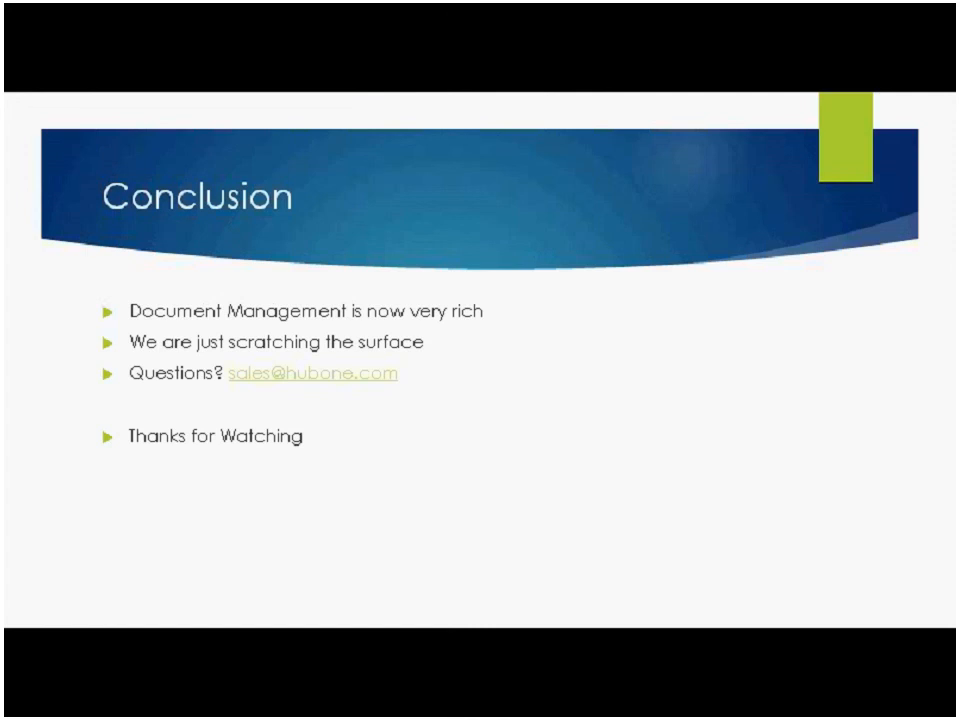